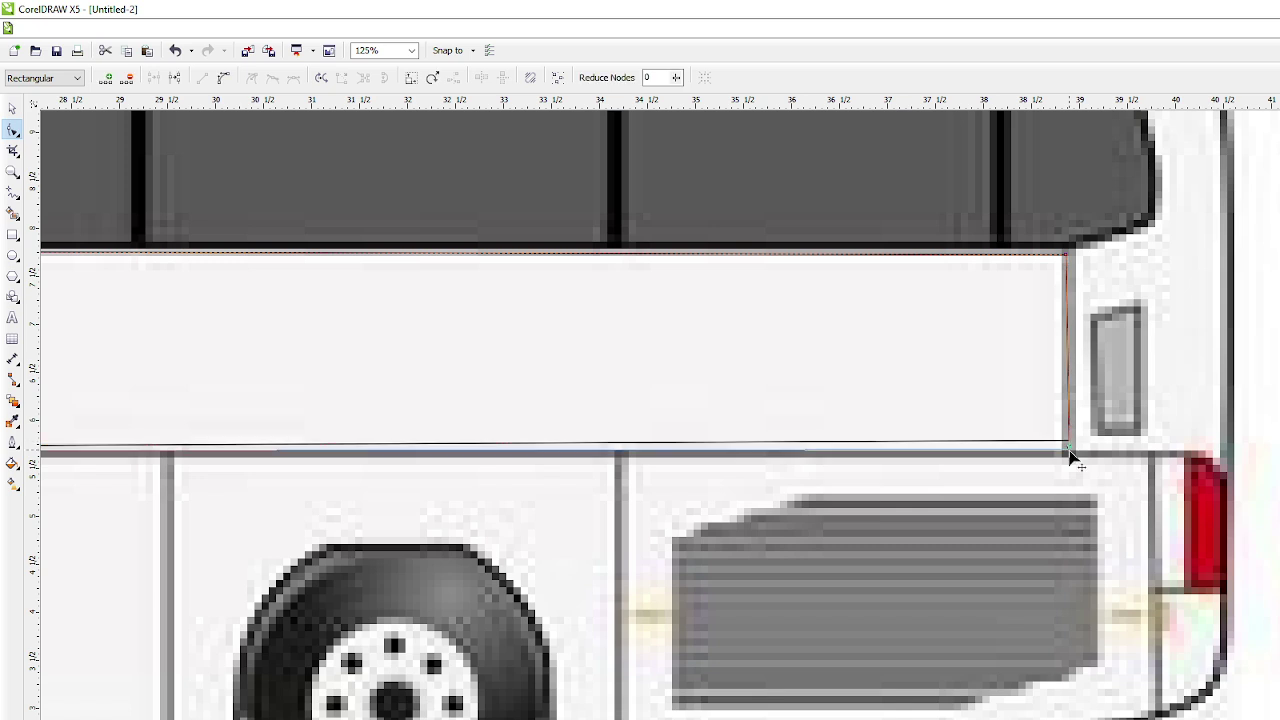
Step: Fit the lower rear corner node of the side band to the bus body panel and fill the band yellow
drag(1070, 457, 1056, 458)
scroll(1063, 414, down, 4)
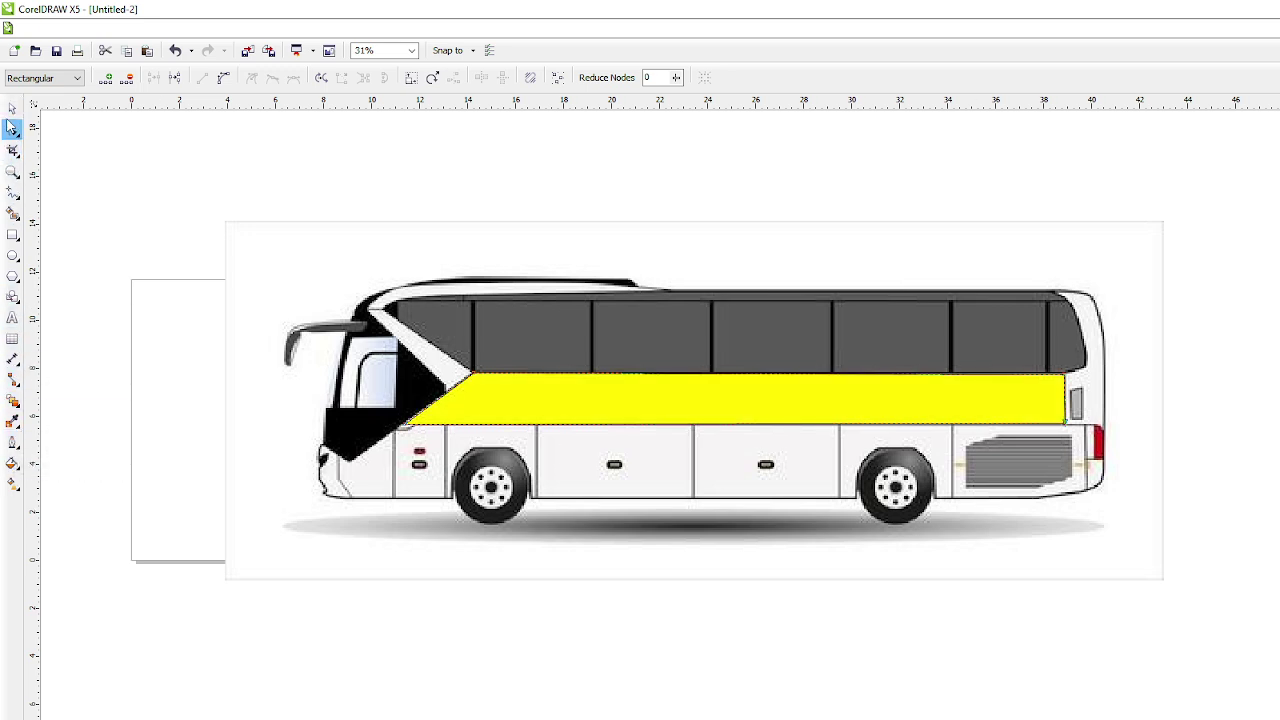
click(12, 107)
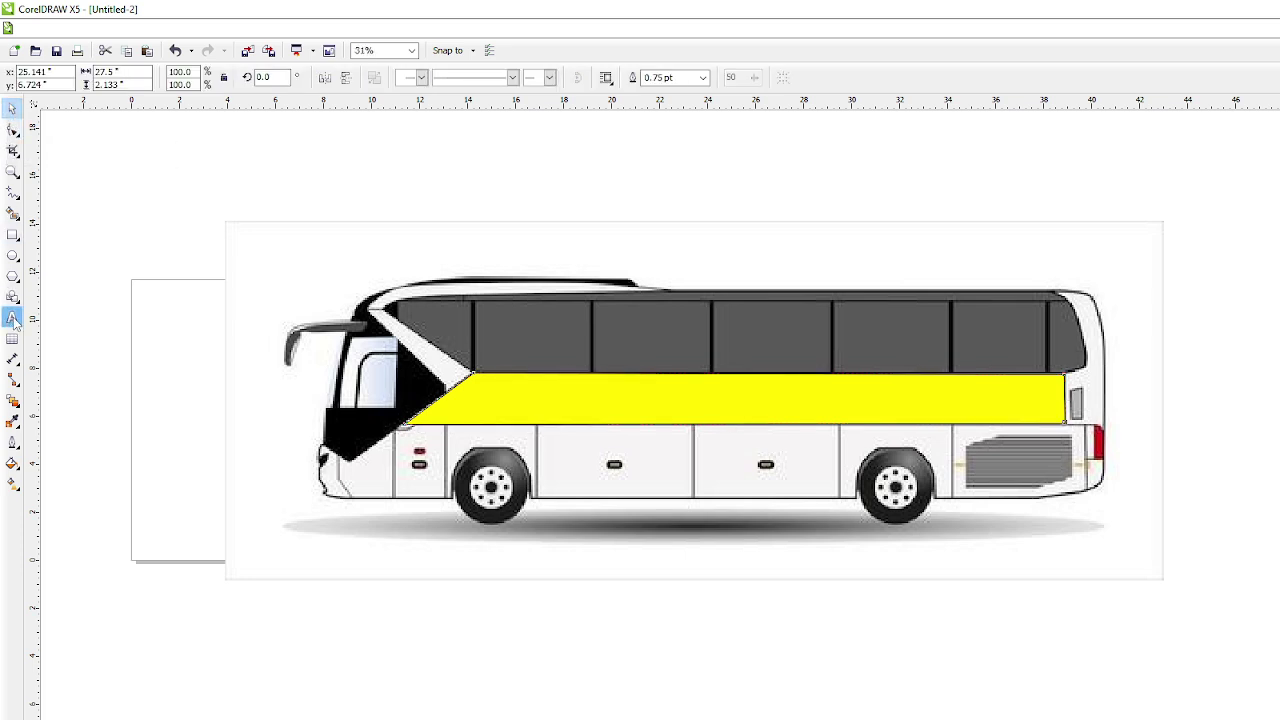
Step: Add the artistic text "SURANGA SUPER LINE" below the bus and enlarge it to about 23 in wide
click(13, 319)
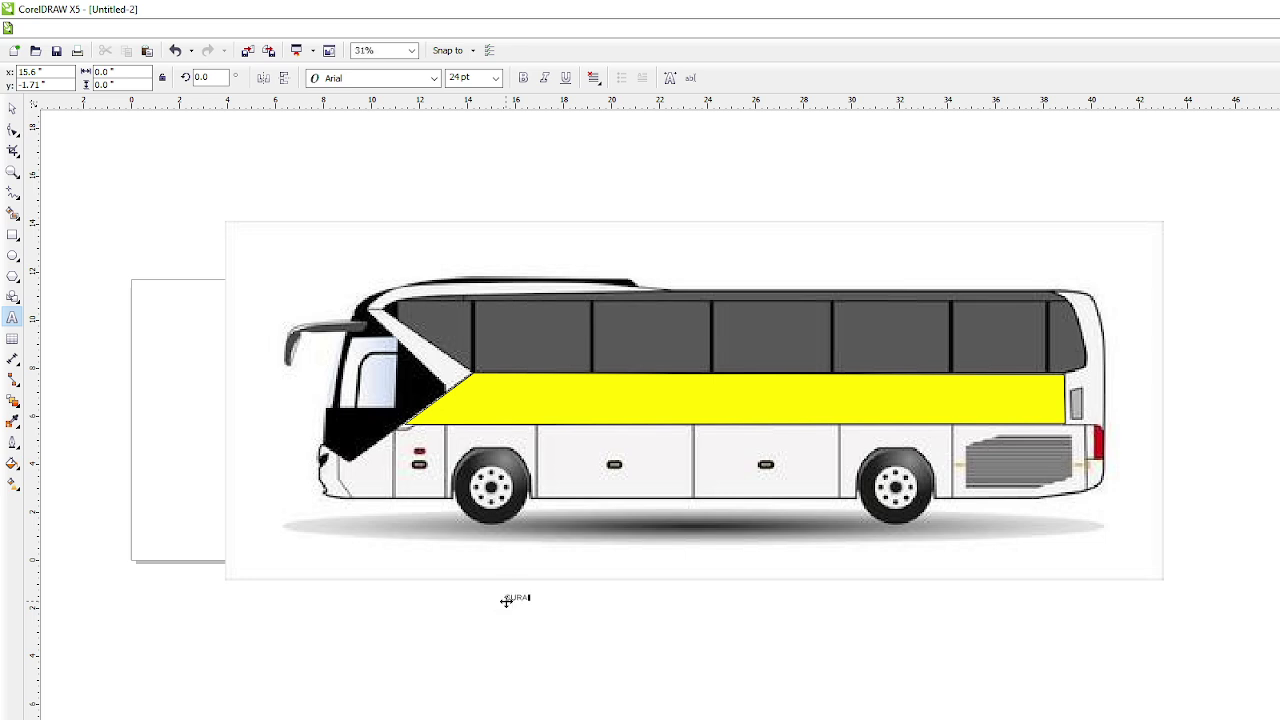
text(NGA SUPER LINE)
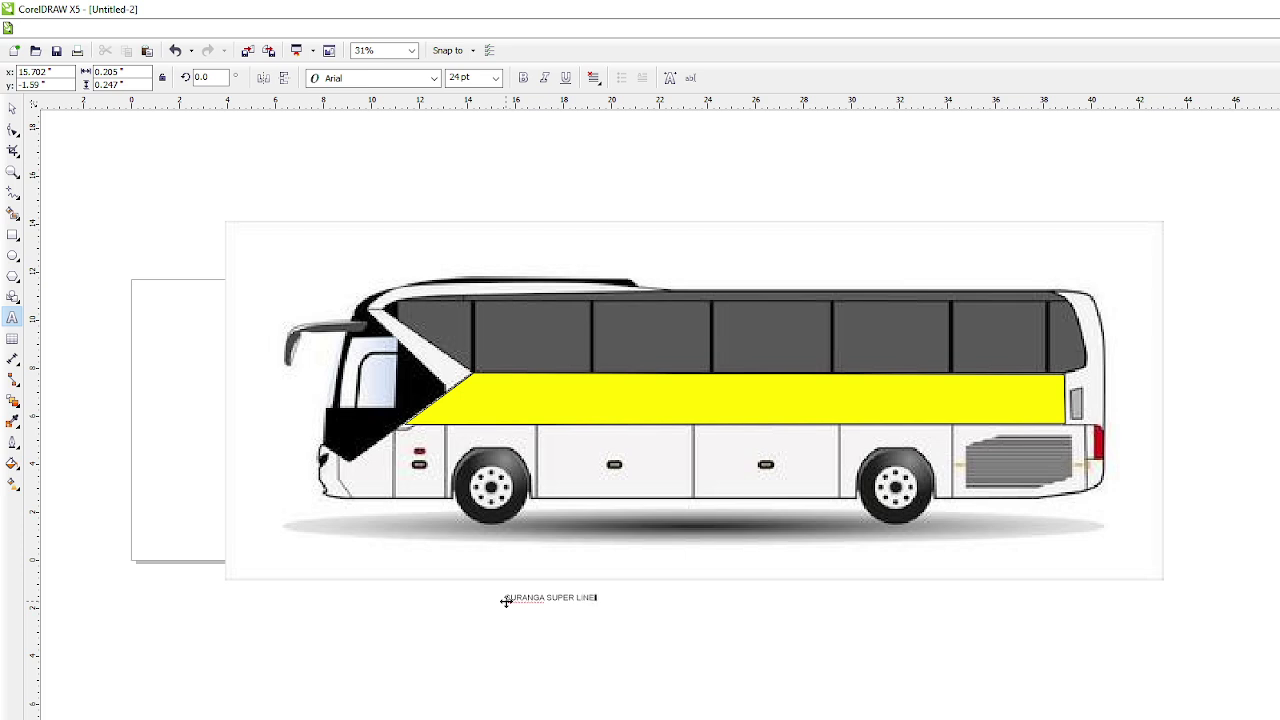
key(Escape)
drag(600, 604, 1050, 719)
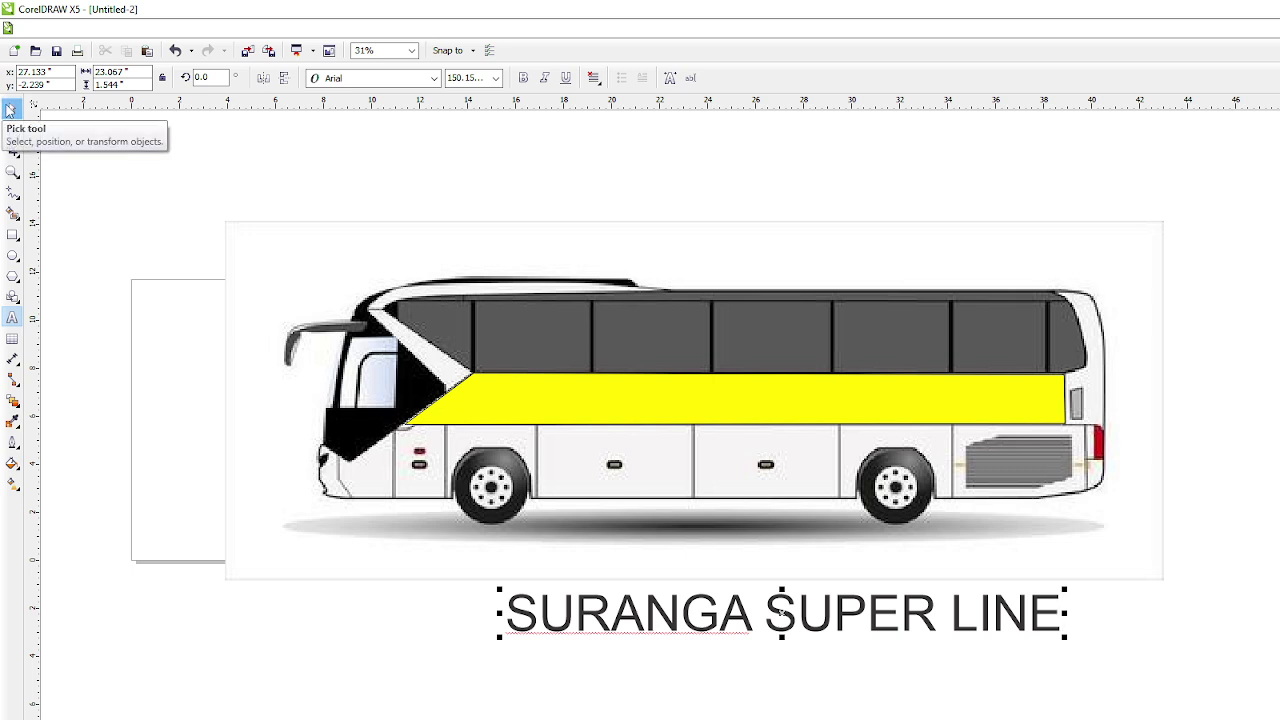
click(14, 110)
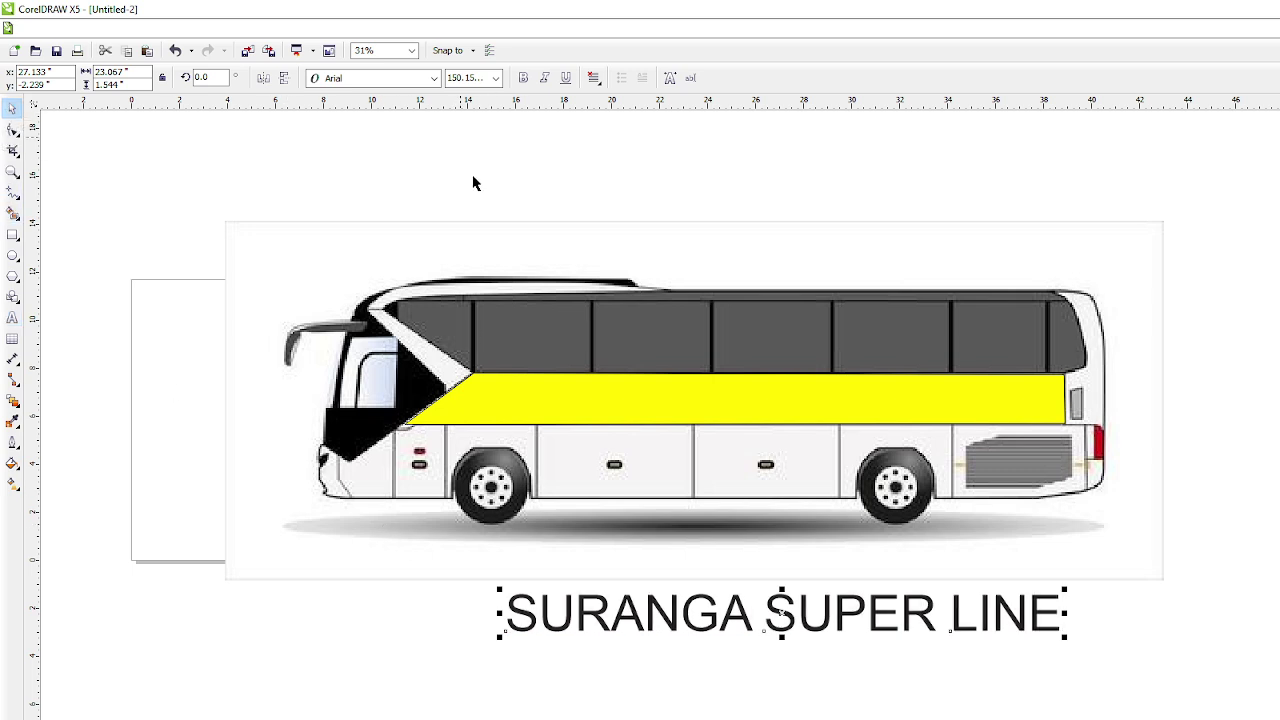
Step: Change the lettering's font to Bullpen and place the text on the yellow side band
drag(624, 611, 829, 233)
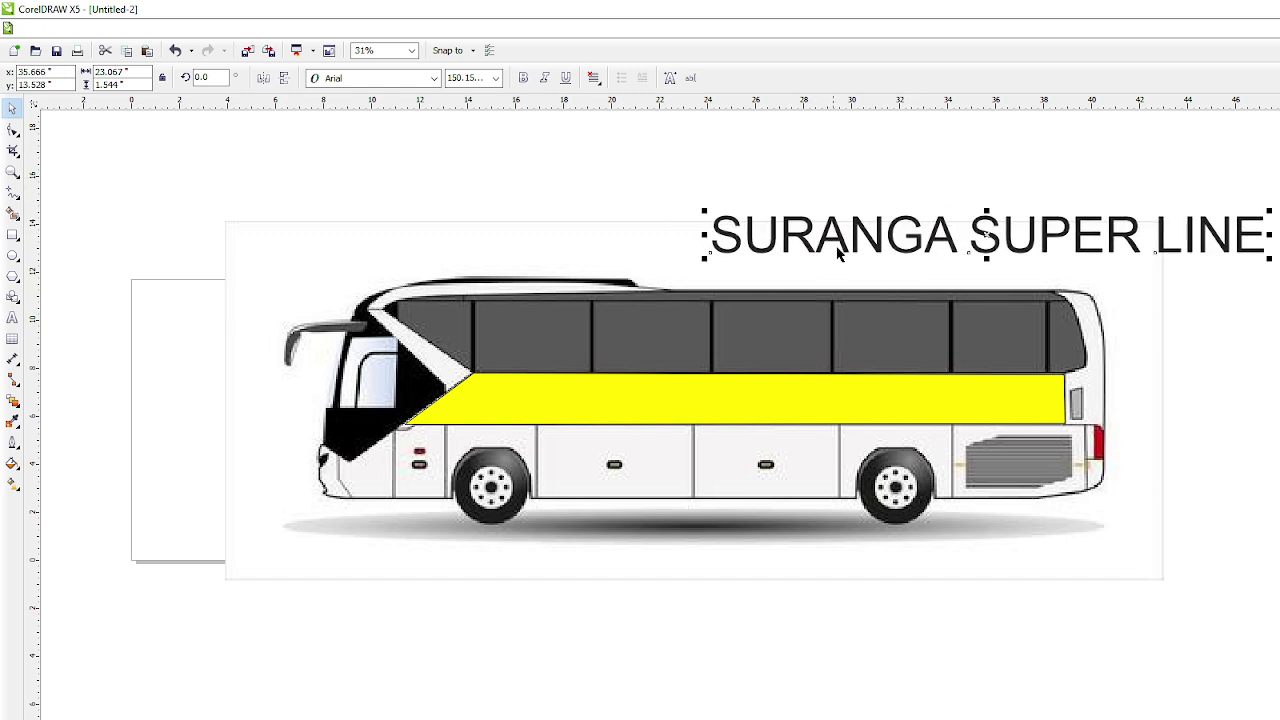
click(372, 78)
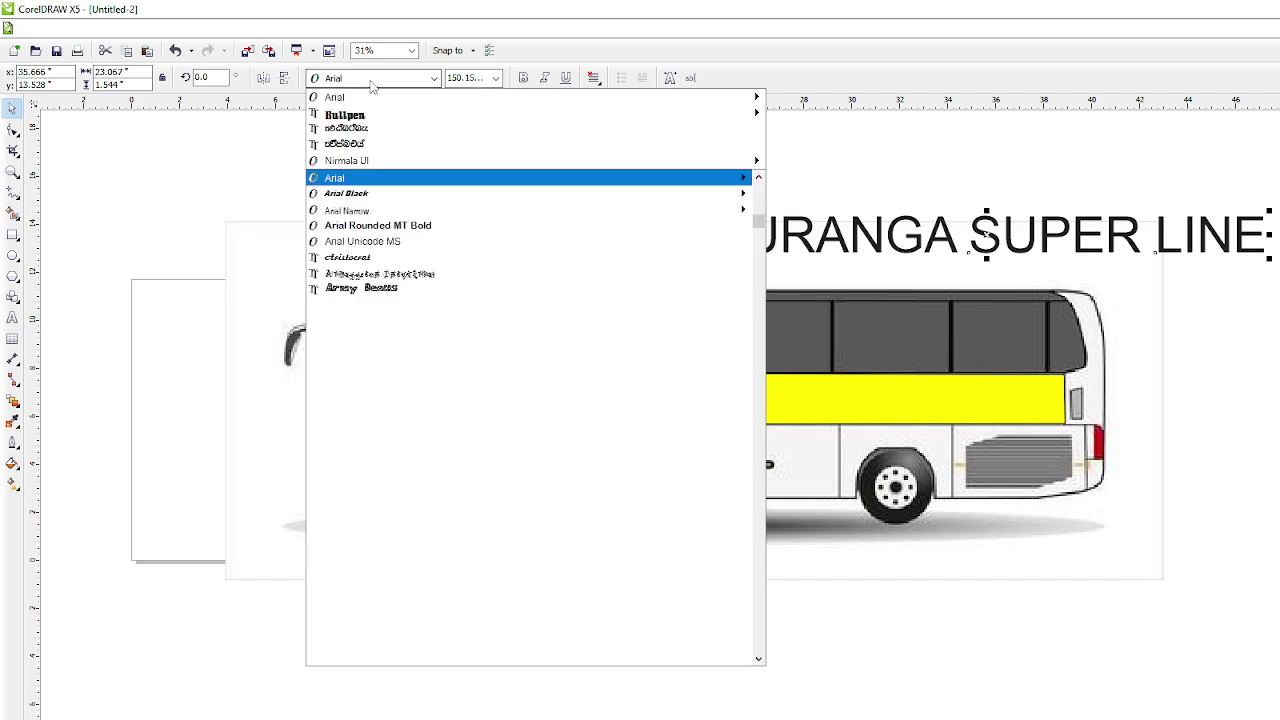
click(350, 117)
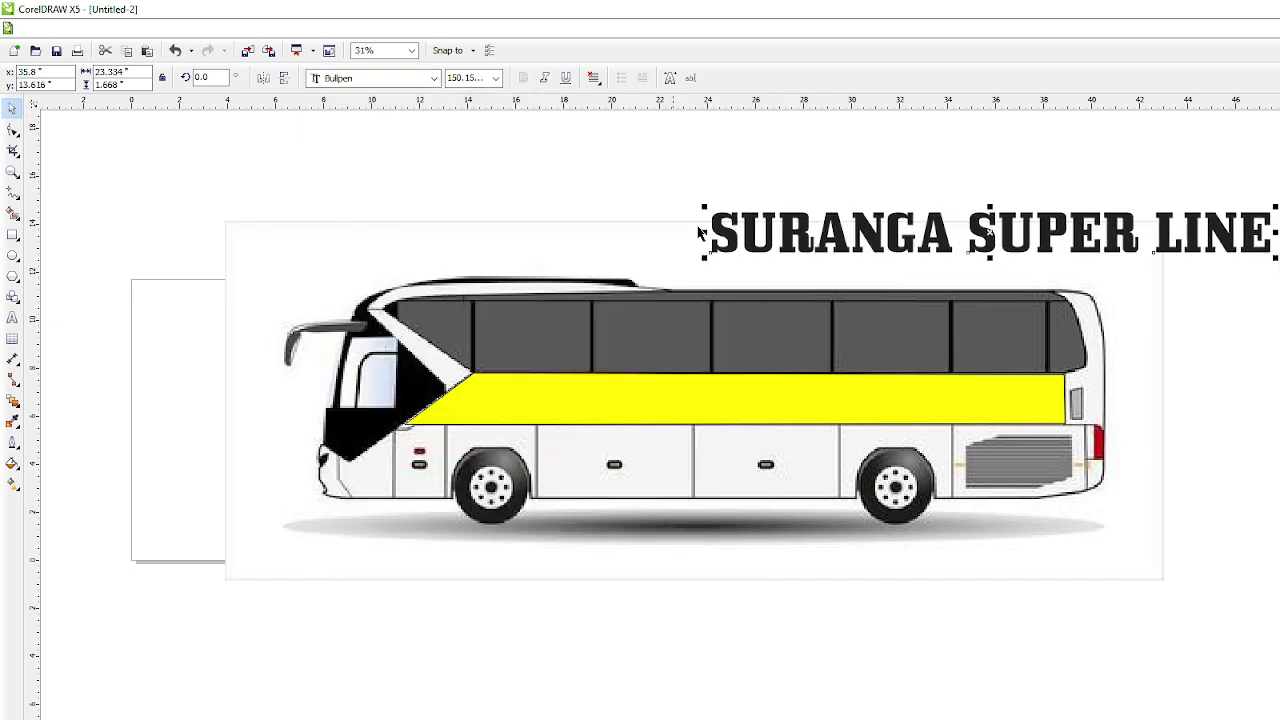
drag(790, 234, 560, 400)
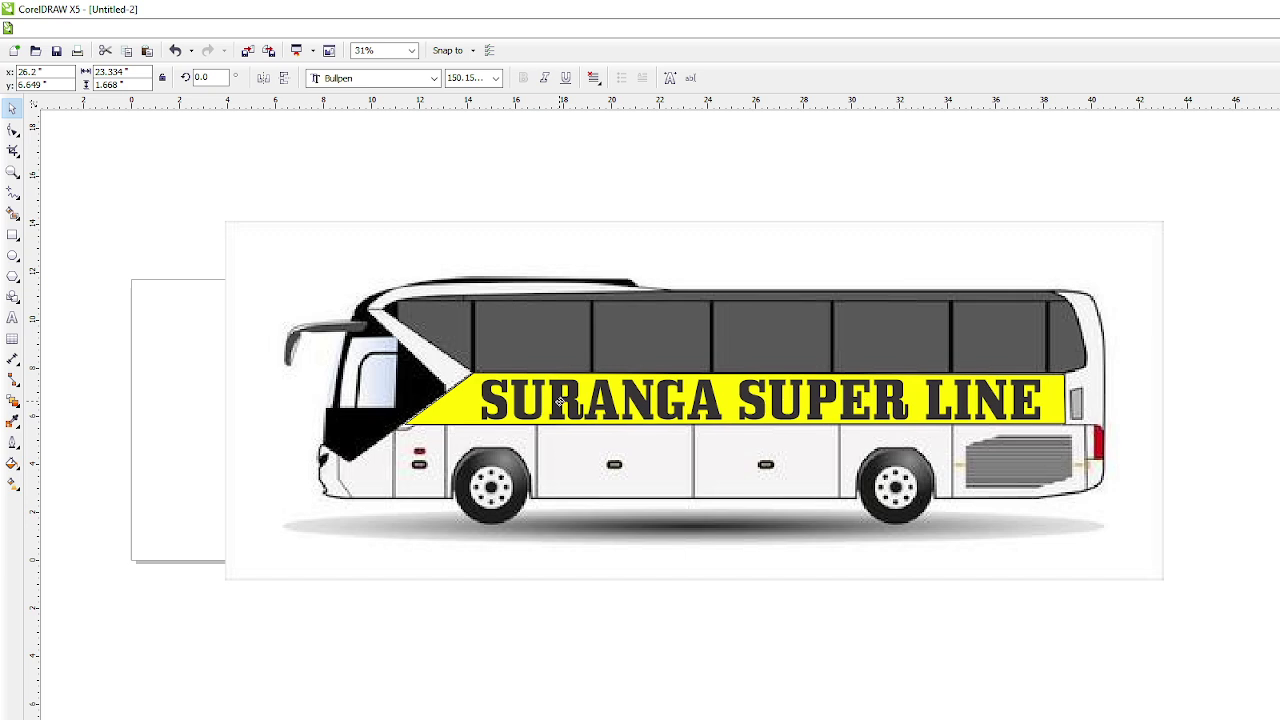
Step: Skew the lettering horizontally into a forward slant about 23.97 in wide and fill it white
click(757, 397)
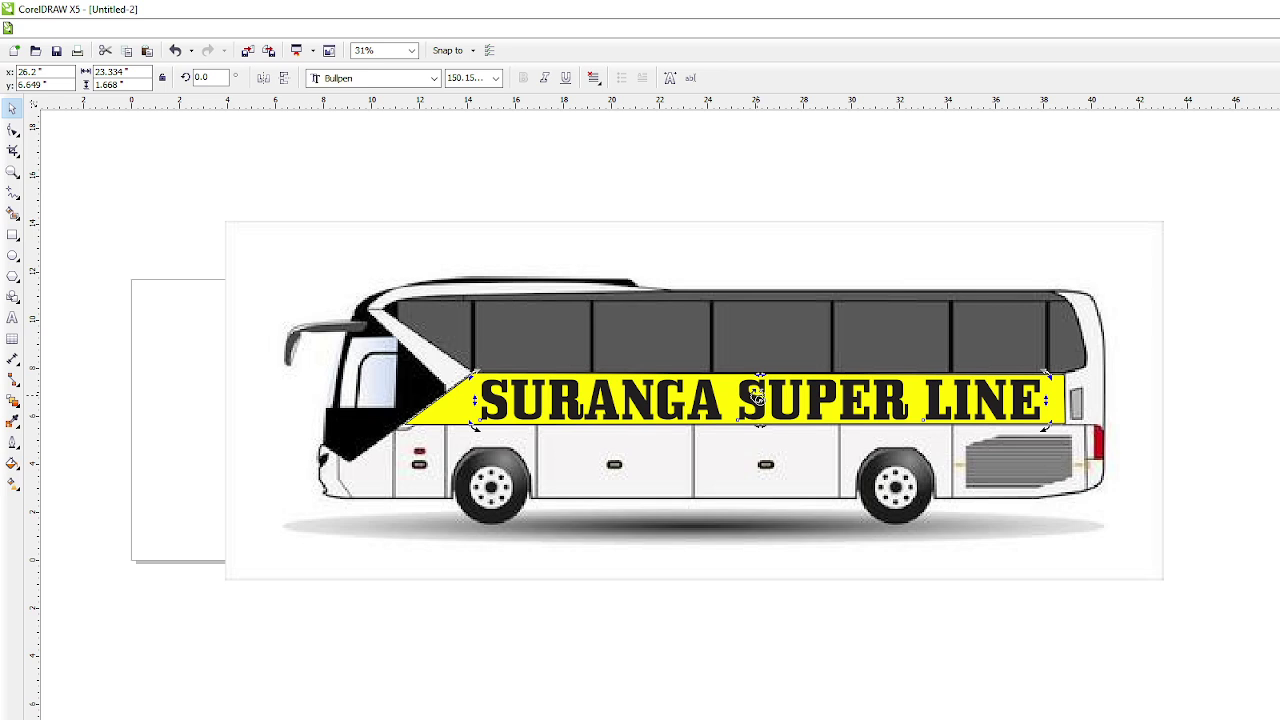
scroll(757, 397, up, 4)
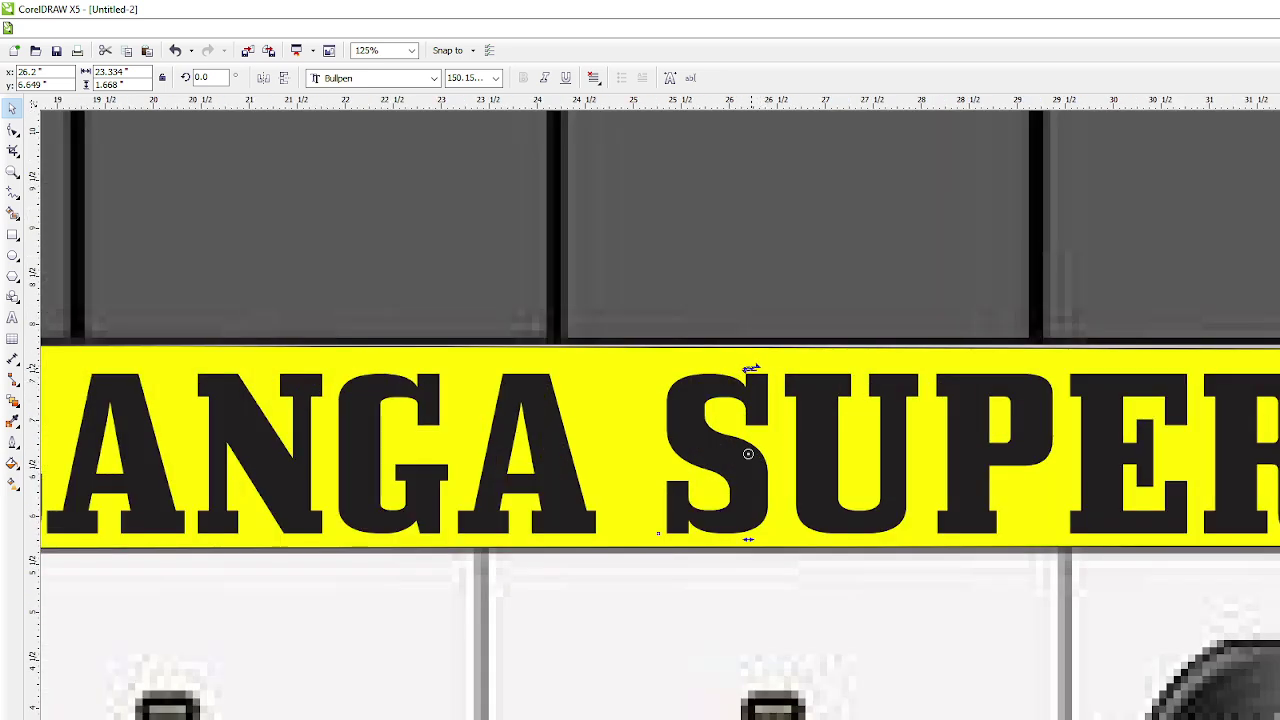
drag(750, 370, 811, 381)
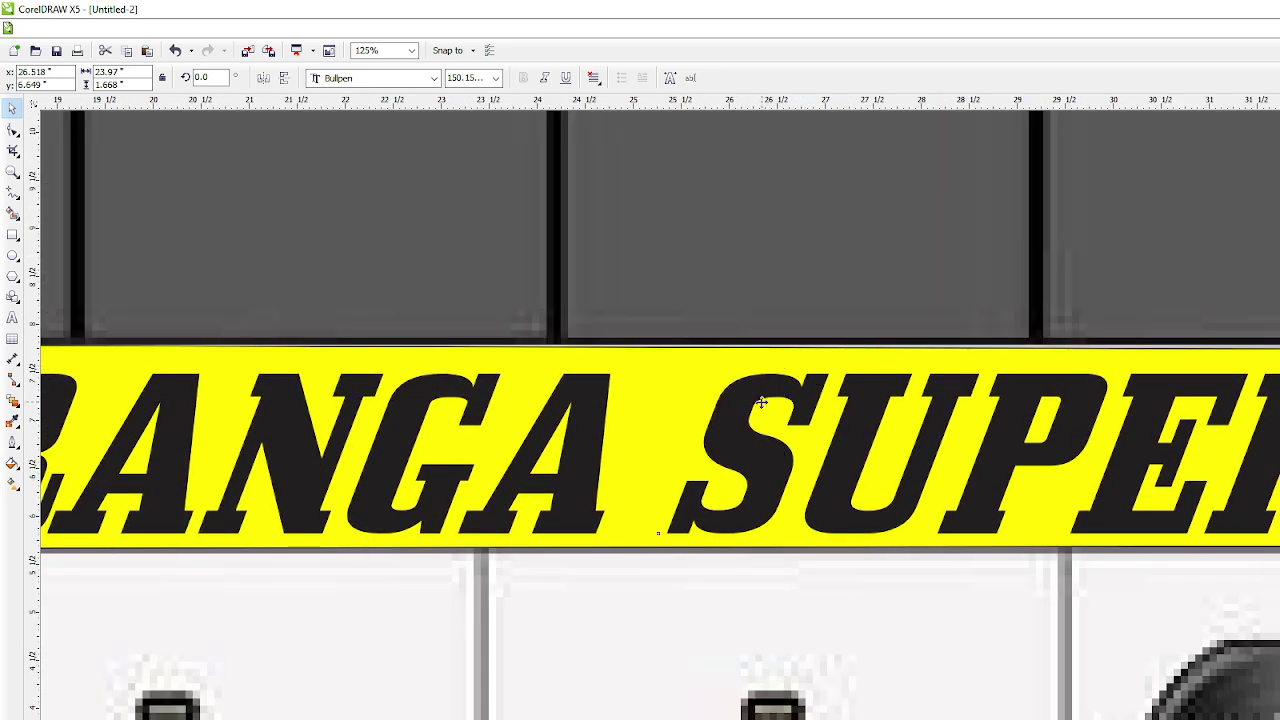
scroll(766, 401, down, 1)
scroll(735, 420, down, 2)
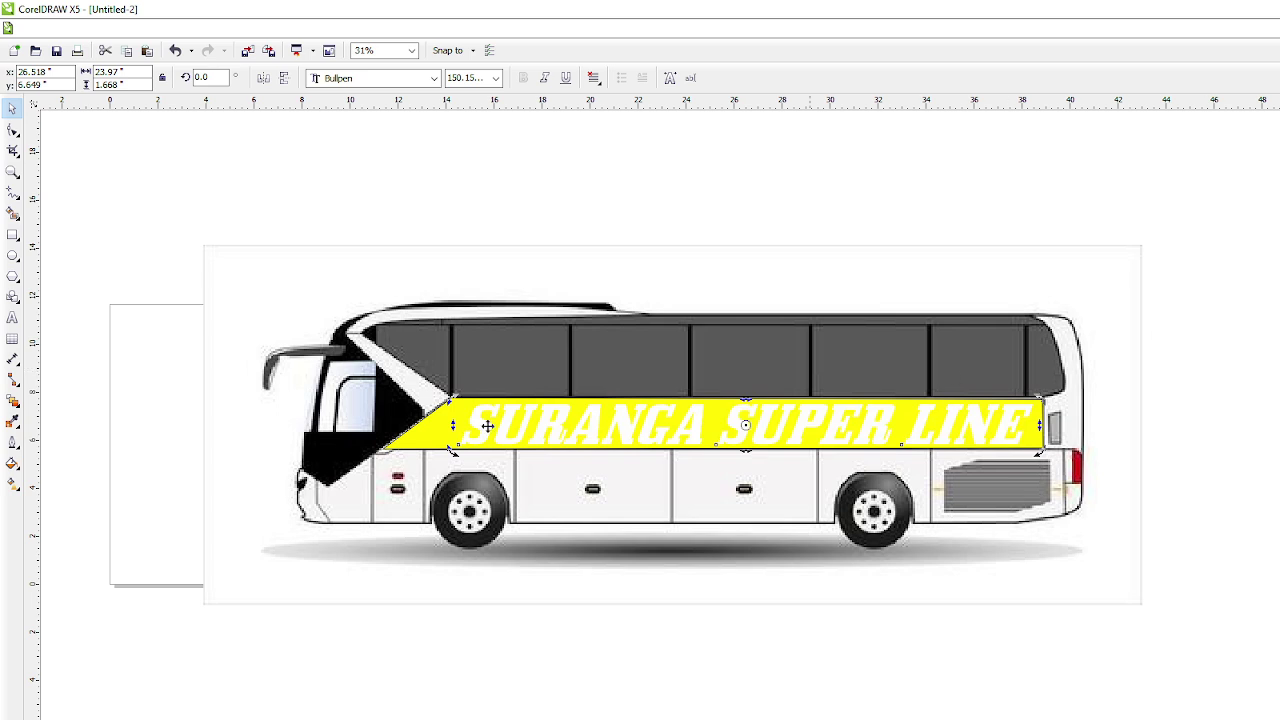
Step: Give the white lettering a 10 pt black outline and convert that outline to a separate object
click(13, 442)
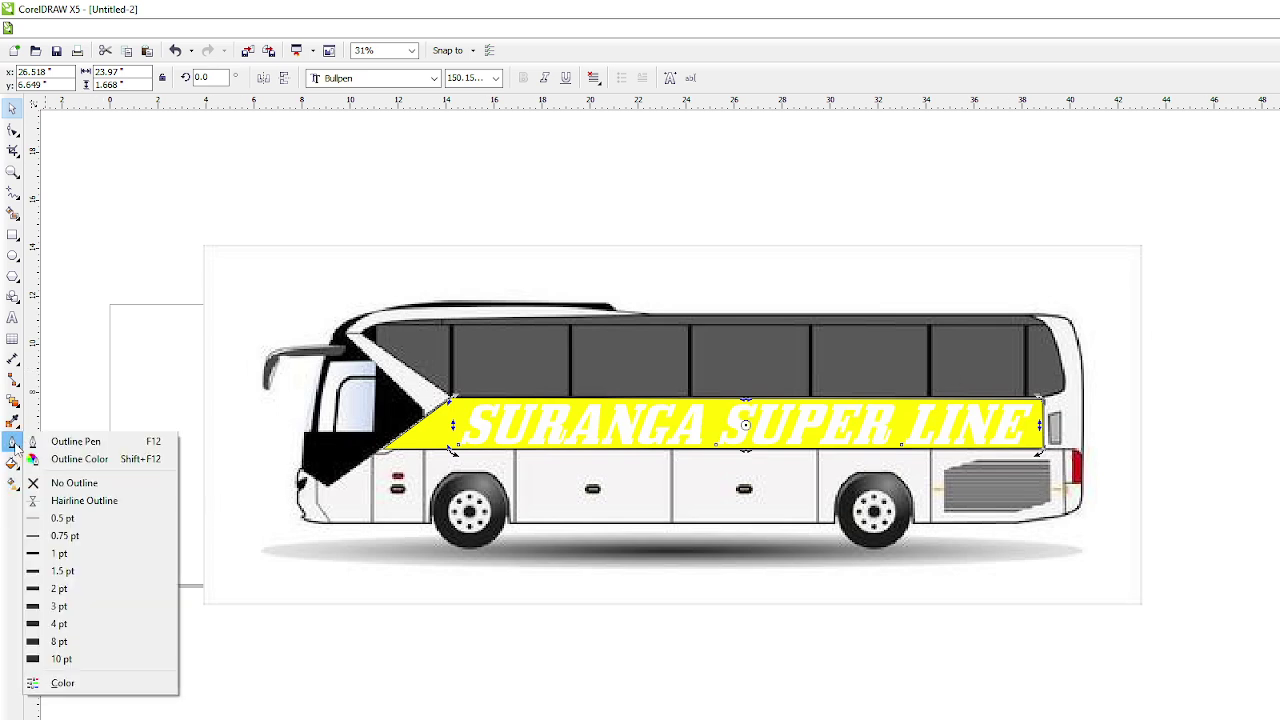
click(13, 442)
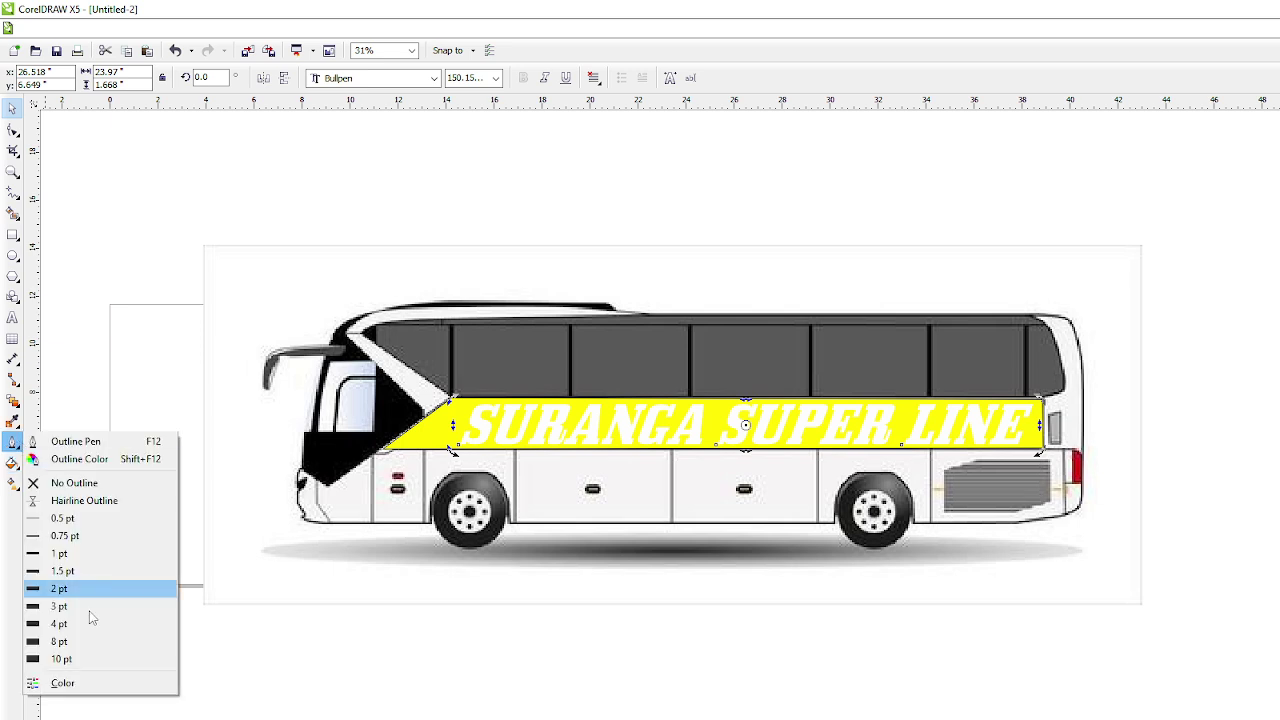
click(67, 659)
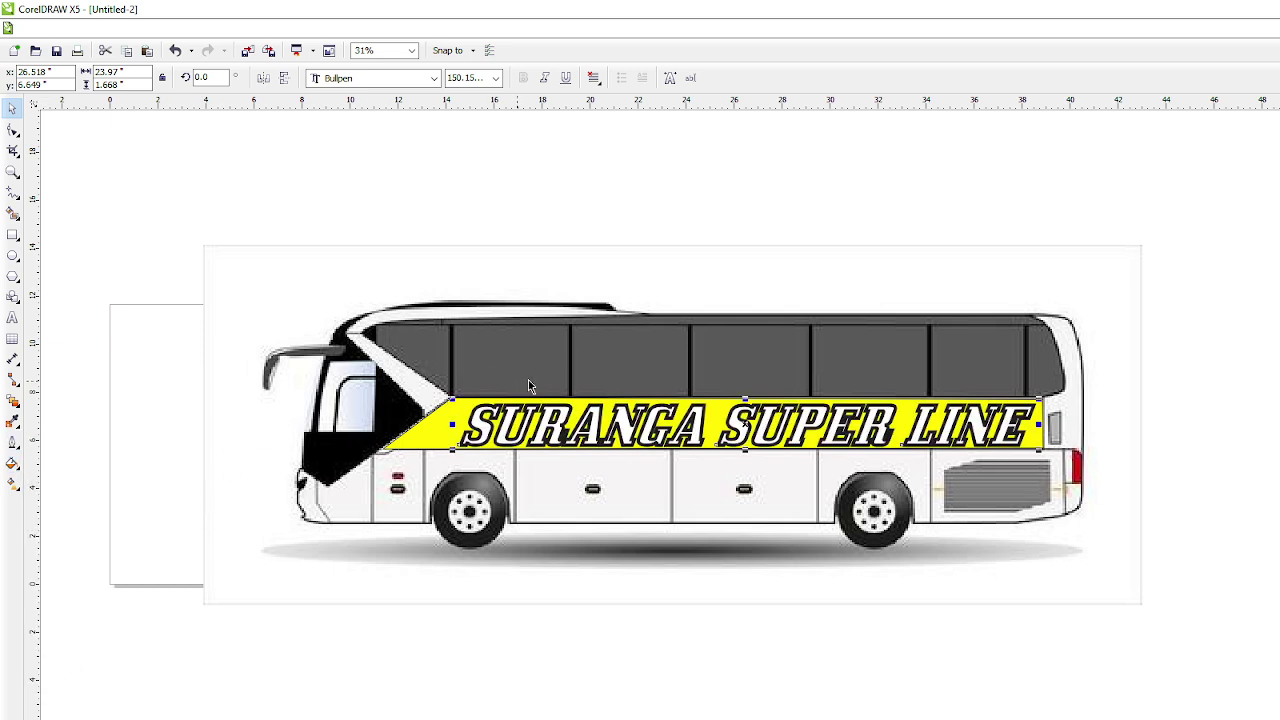
click(182, 30)
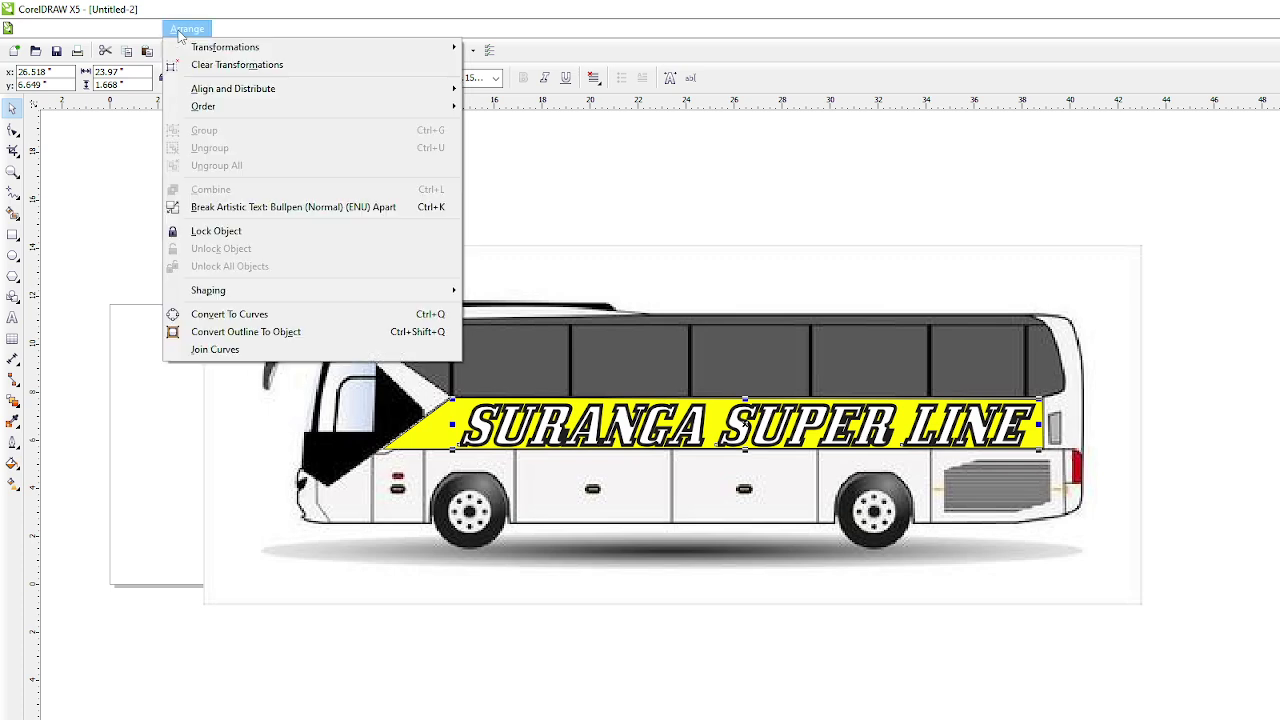
click(207, 337)
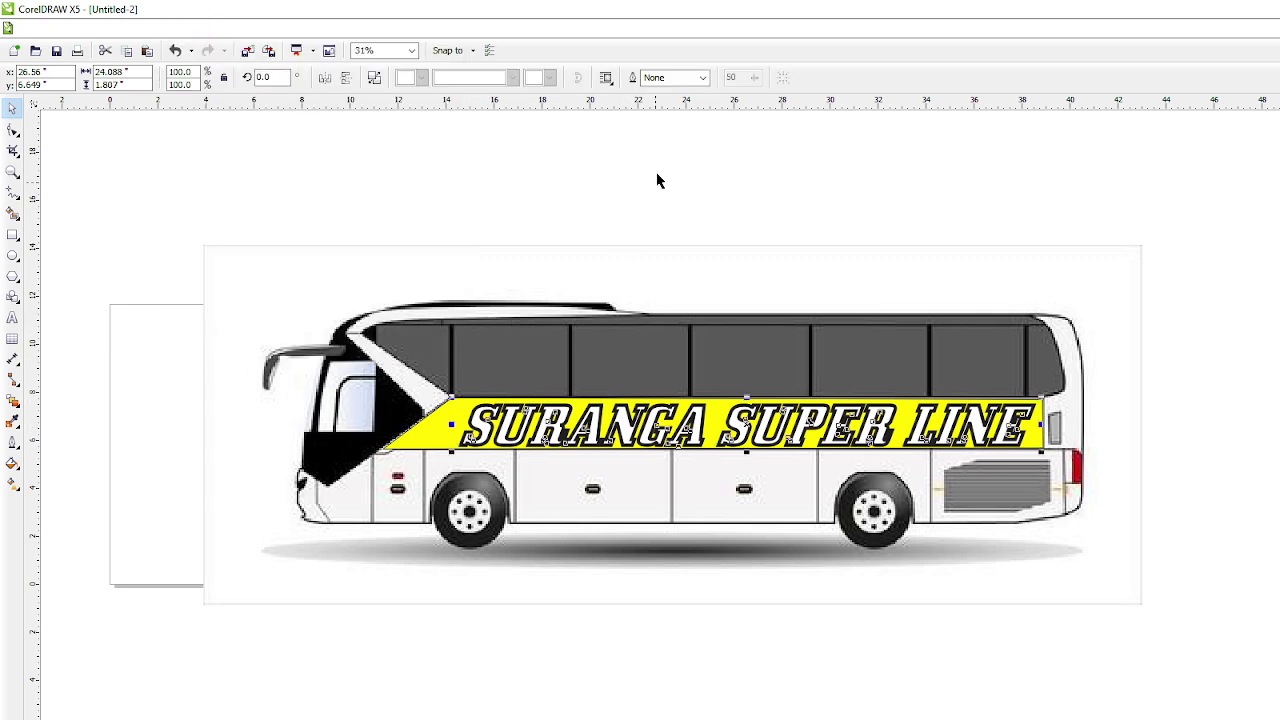
Step: Try 16 pt and 12 pt outline widths on the converted outline object and settle on 10 pt
click(703, 78)
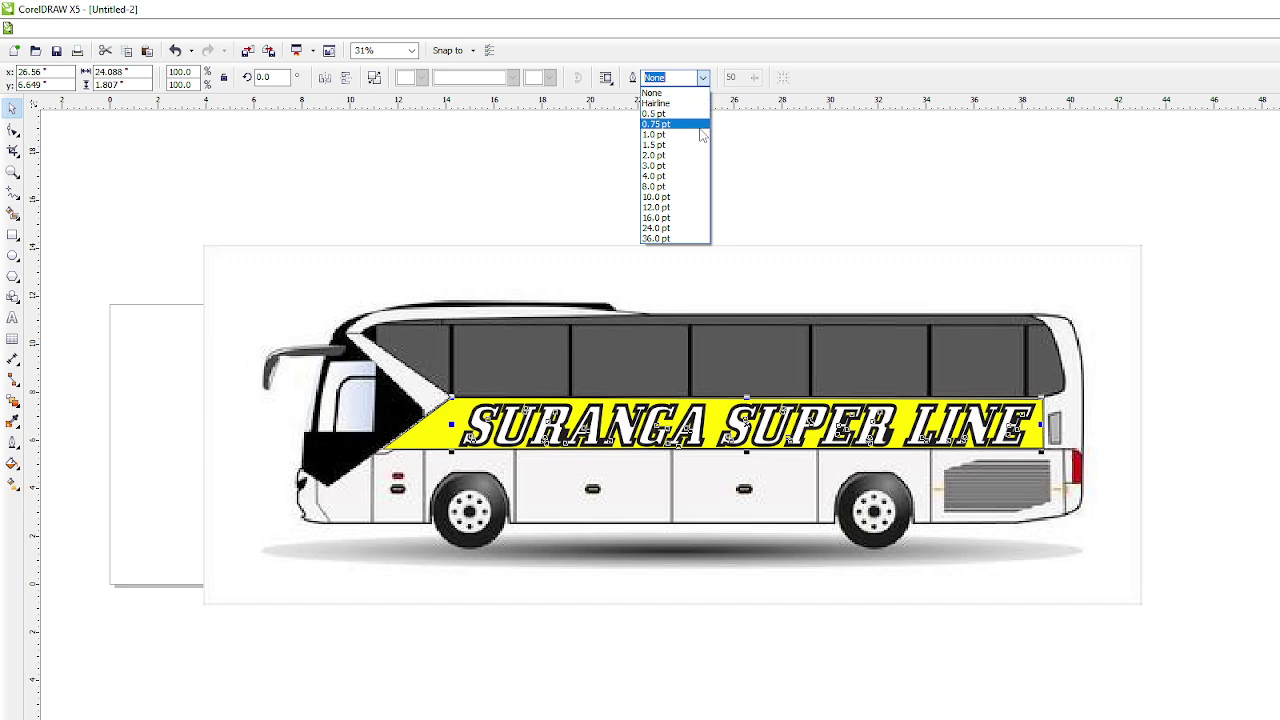
click(675, 218)
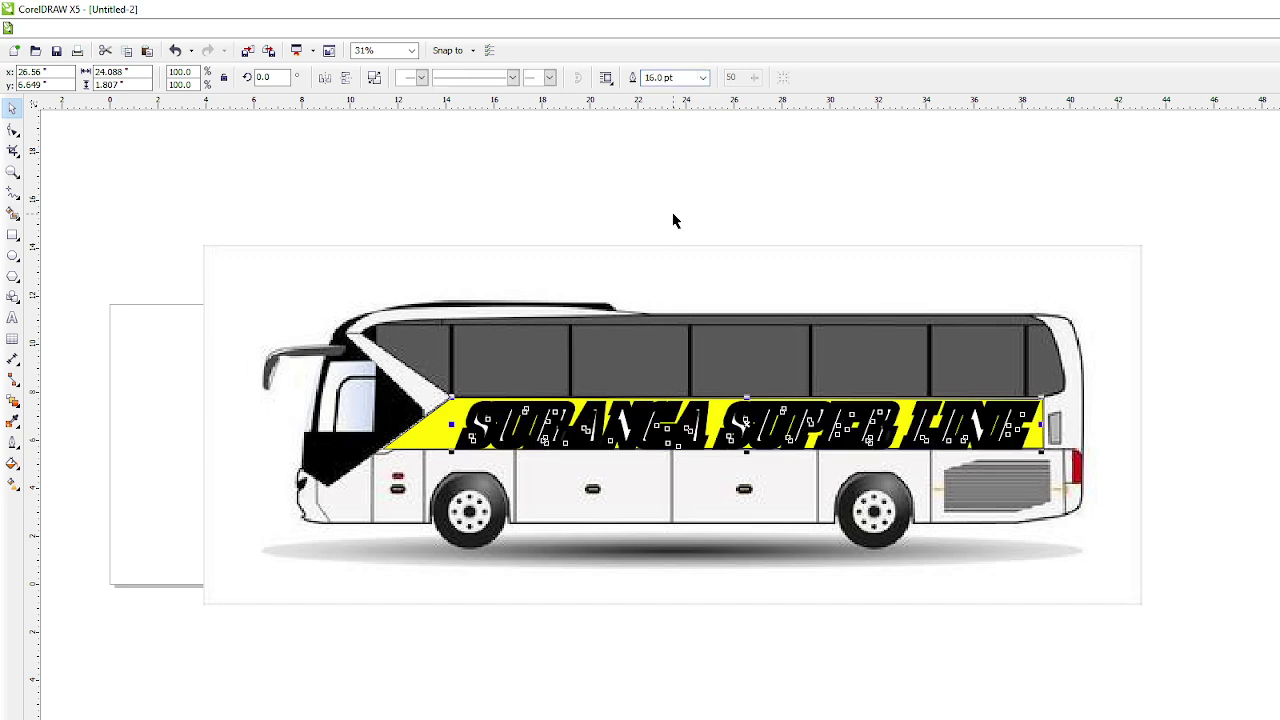
click(703, 78)
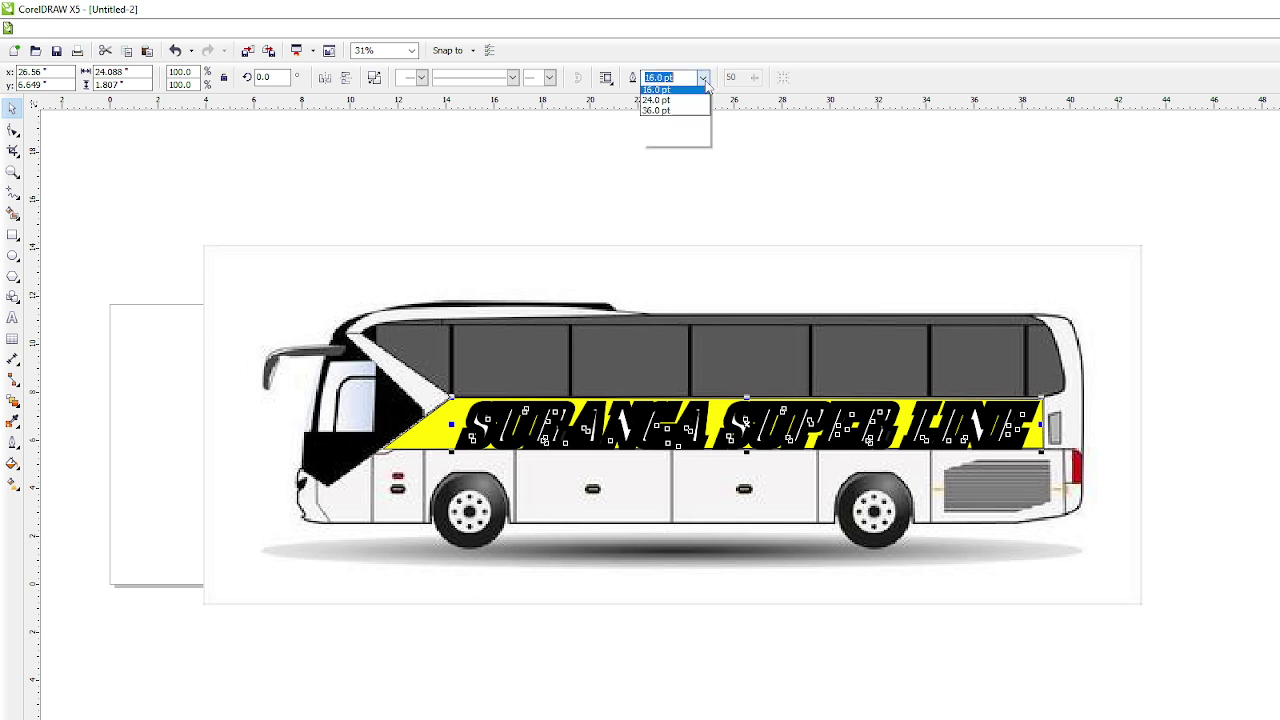
click(673, 208)
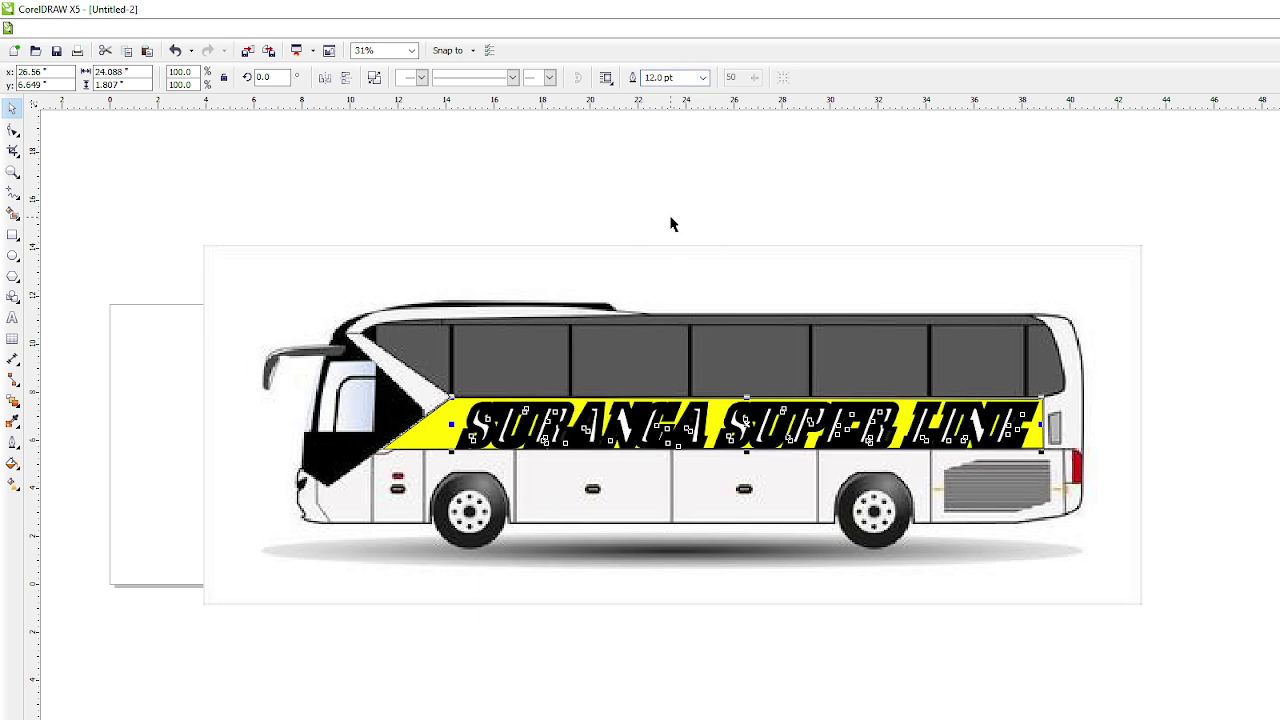
click(703, 78)
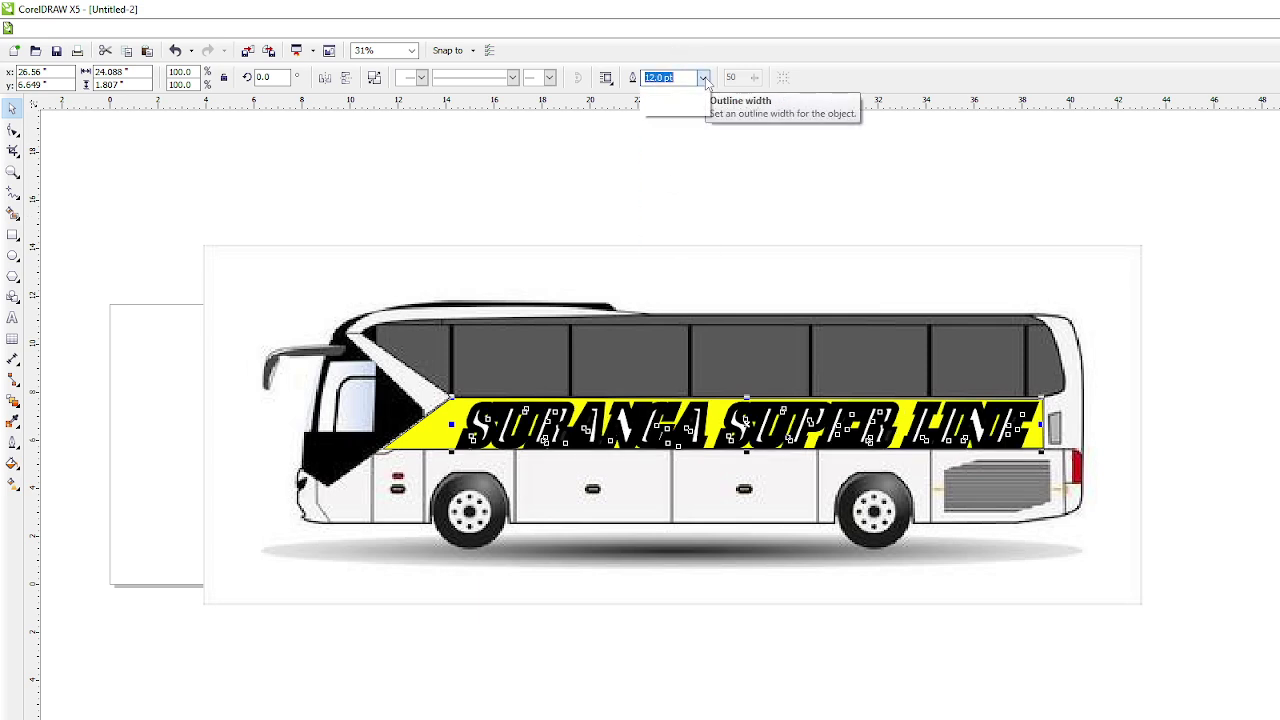
click(677, 197)
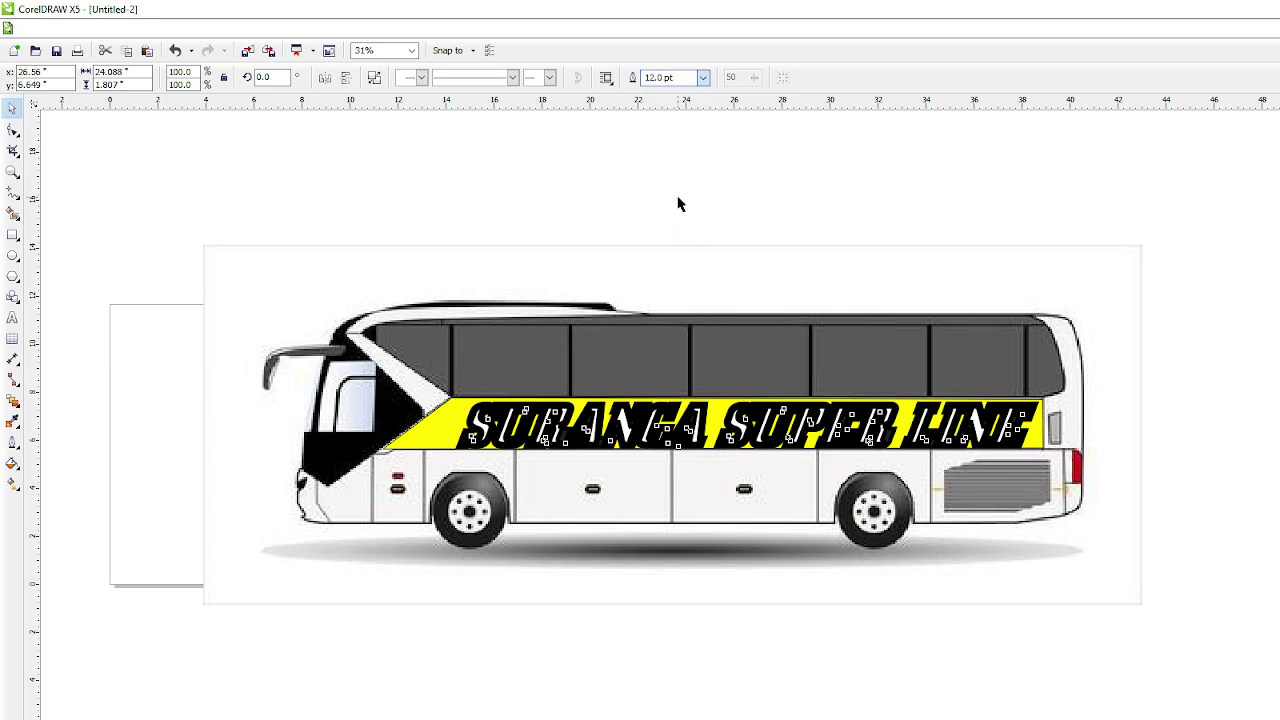
click(641, 233)
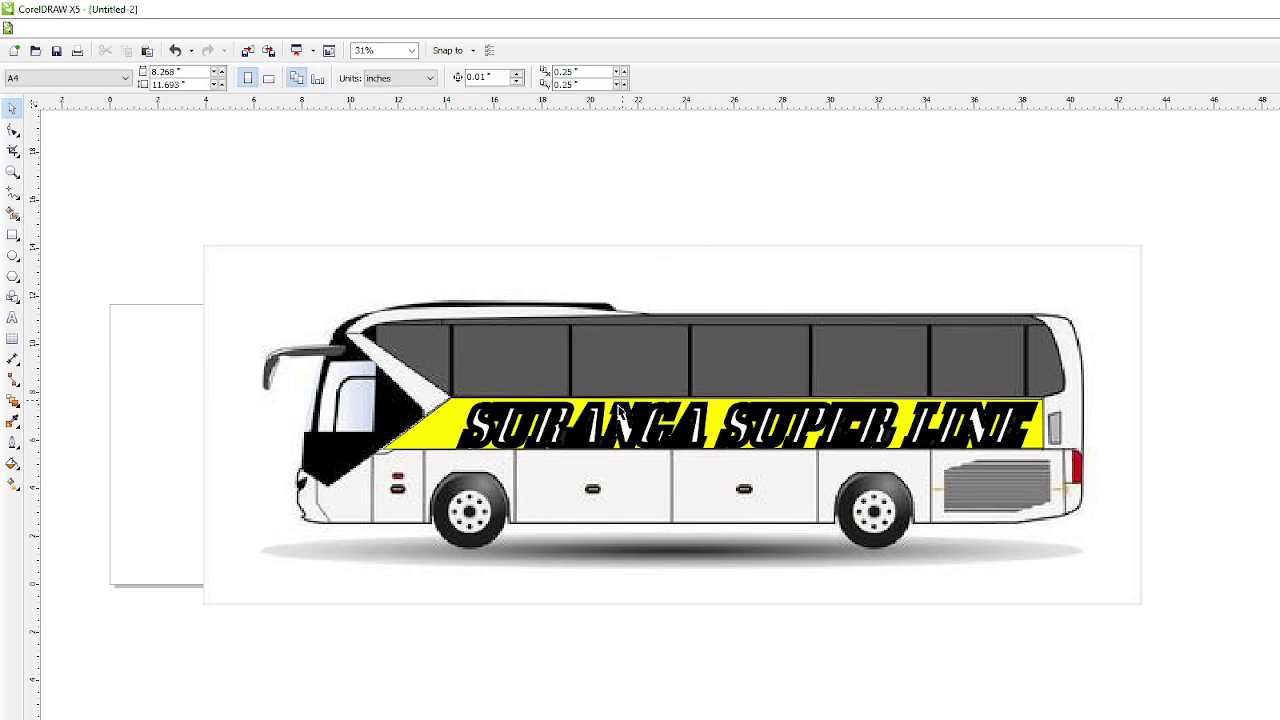
Step: Select the thick black outline object and place it behind the white letters
click(552, 416)
scroll(555, 415, up, 3)
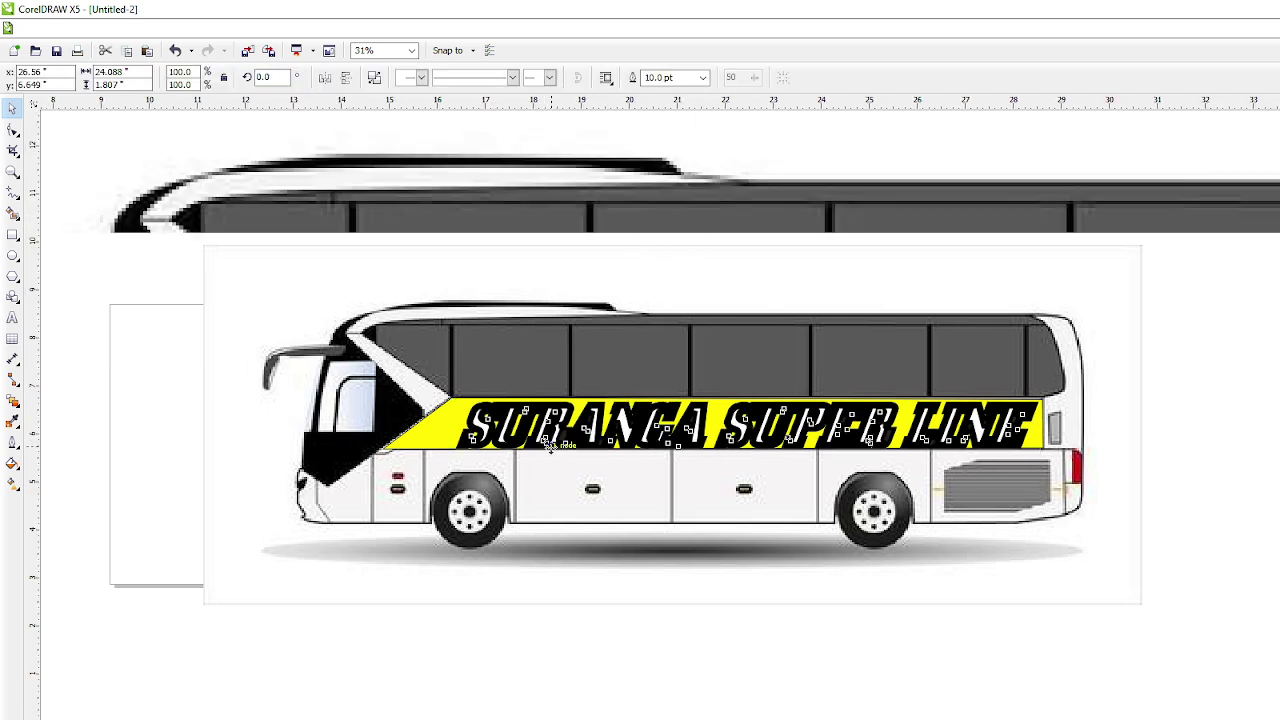
scroll(552, 416, down, 2)
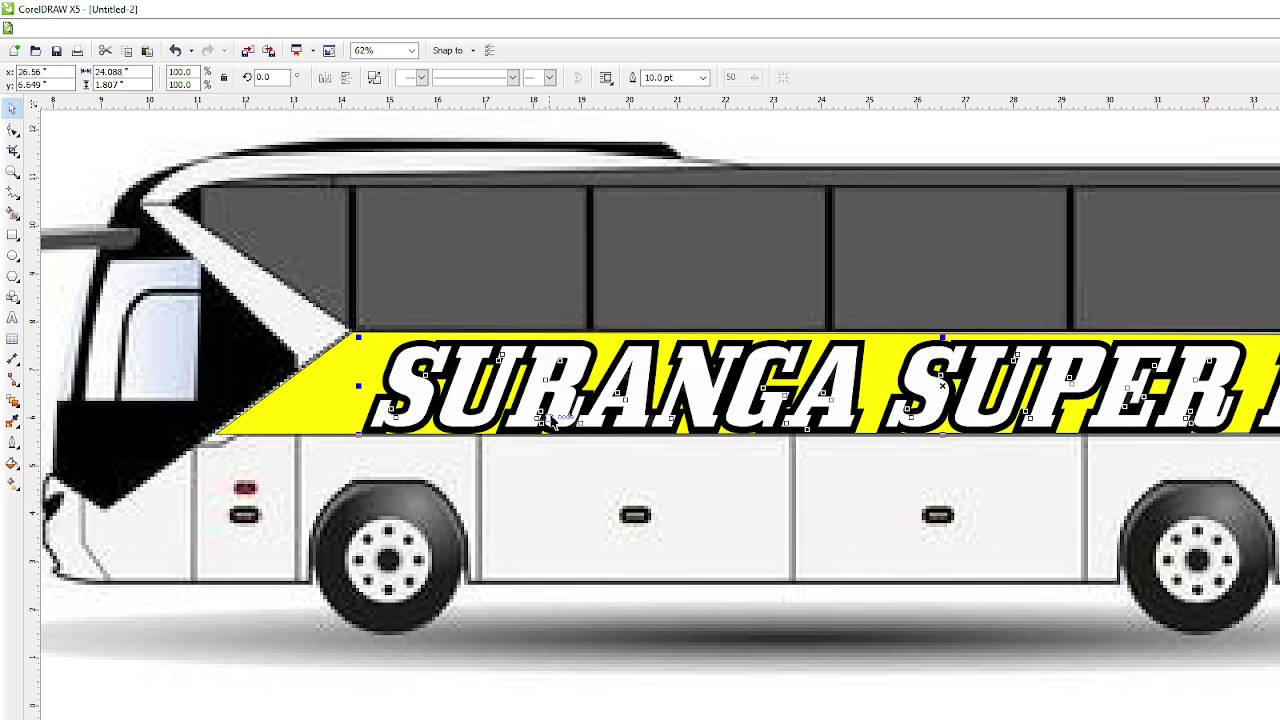
scroll(552, 420, down, 2)
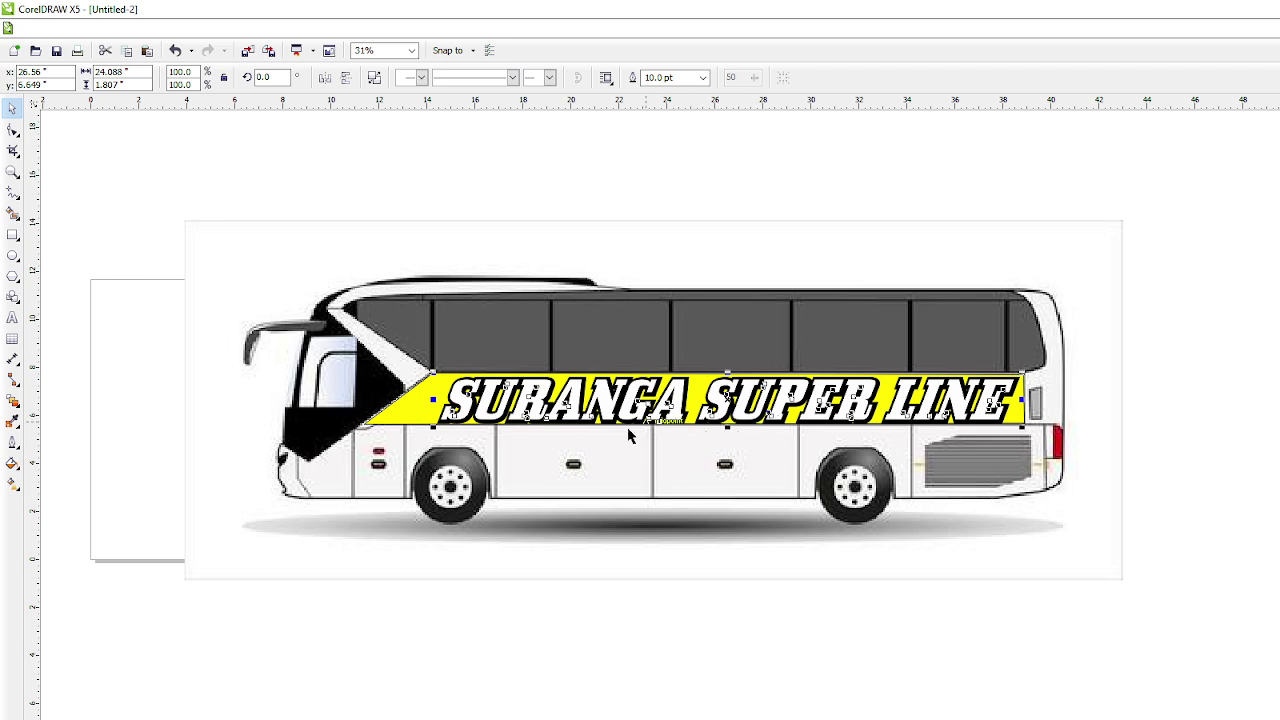
Step: Undo the accidental move of the bus picture, select all the lettering objects and reduce their height to about 1.74 in within the yellow band
drag(374, 573, 858, 346)
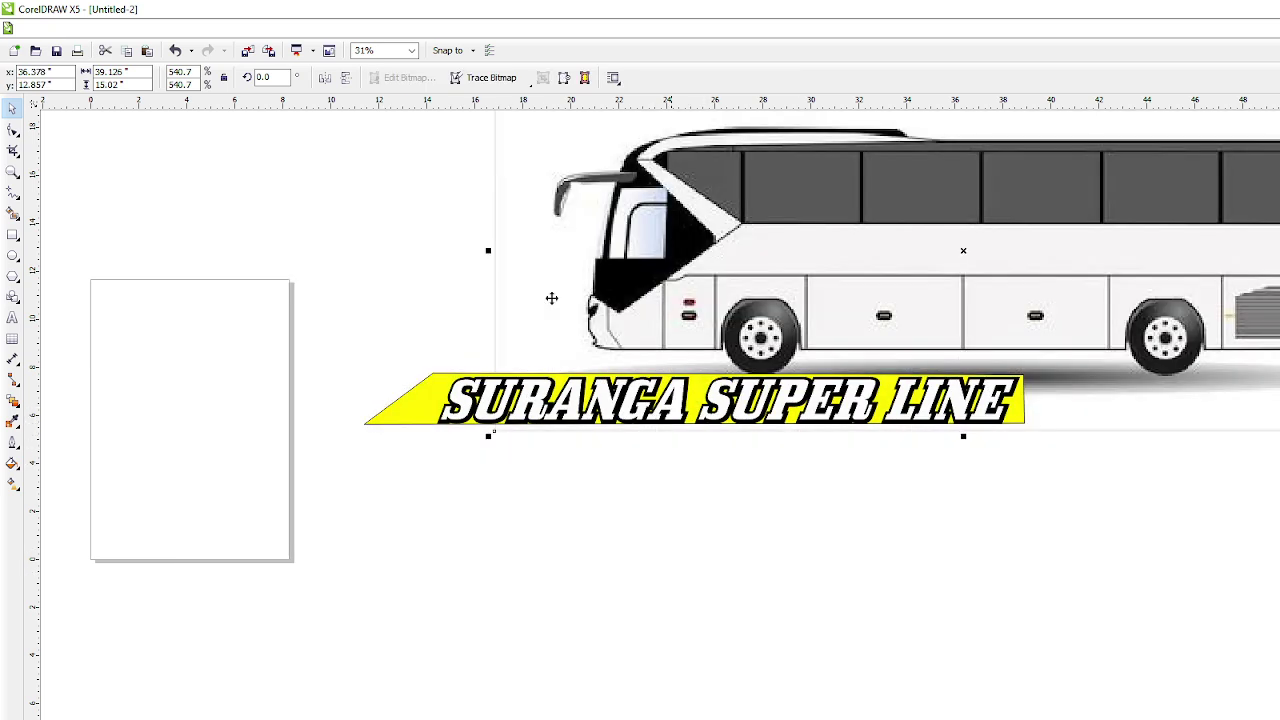
click(174, 50)
drag(365, 616, 1021, 328)
scroll(728, 426, up, 4)
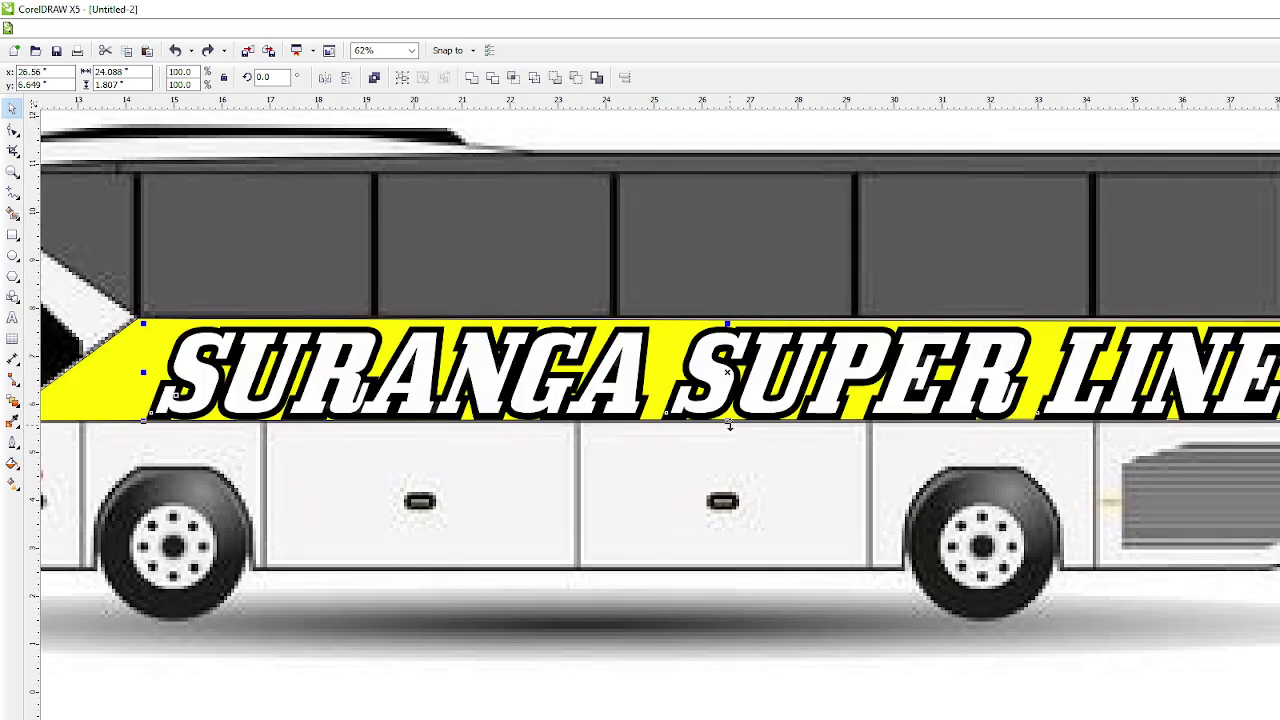
mouse_move(726, 415)
mouse_down()
mouse_move(748, 372)
mouse_move(731, 409)
mouse_up()
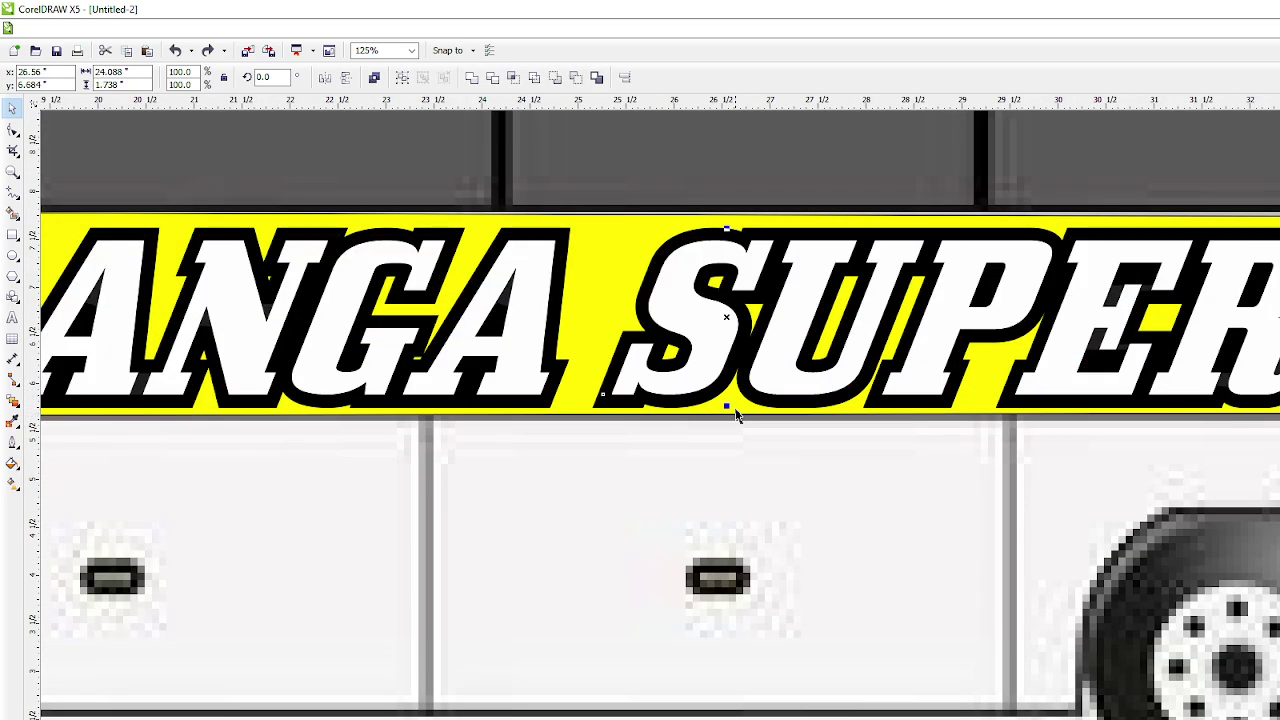
scroll(722, 423, down, 2)
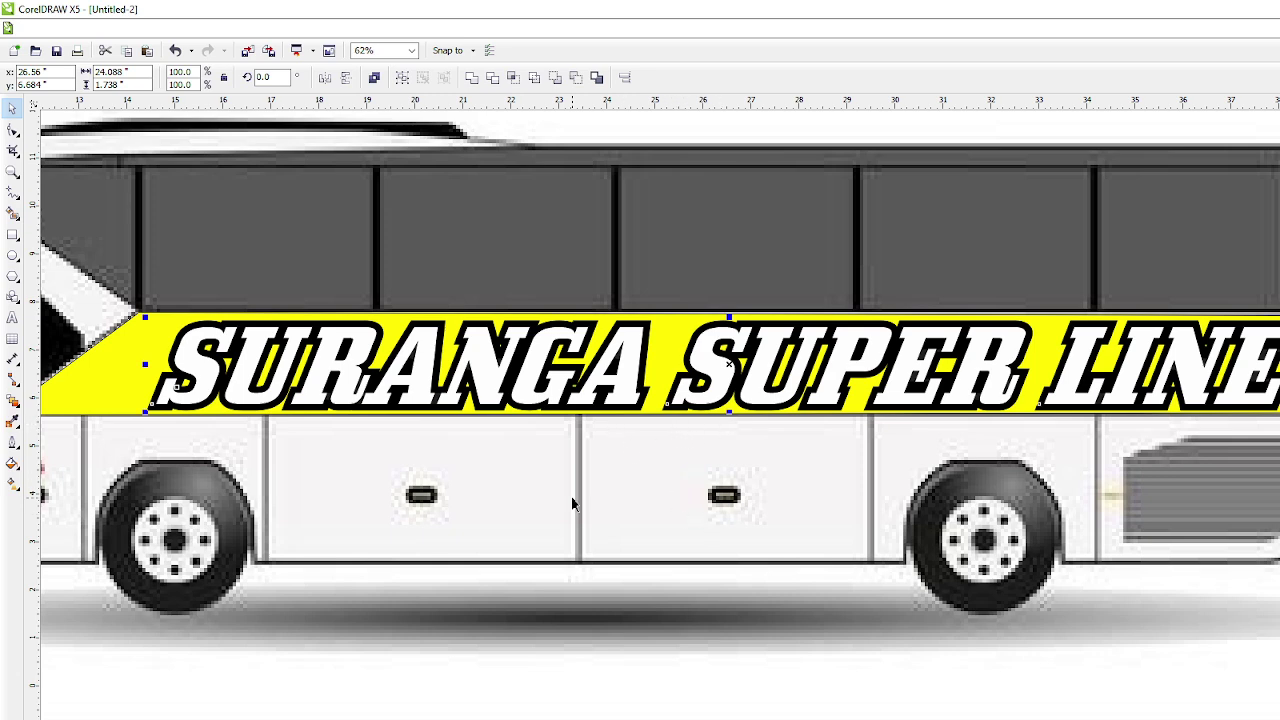
scroll(573, 503, down, 2)
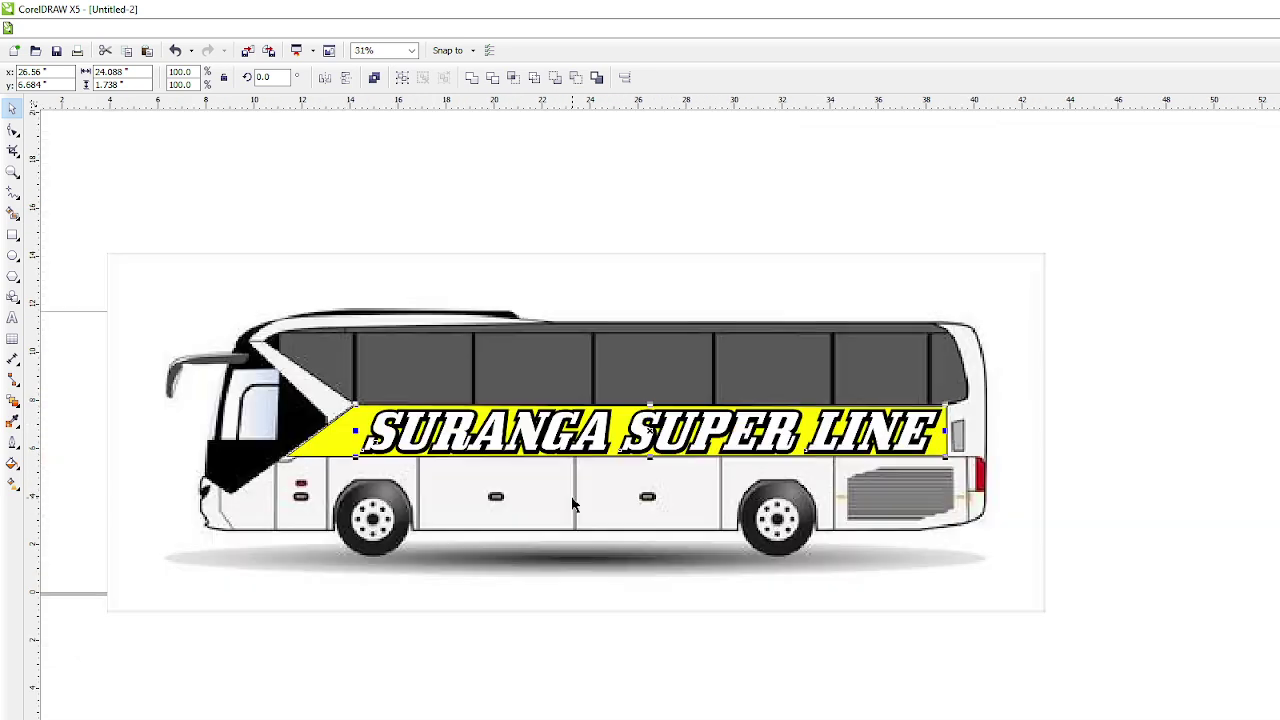
click(572, 654)
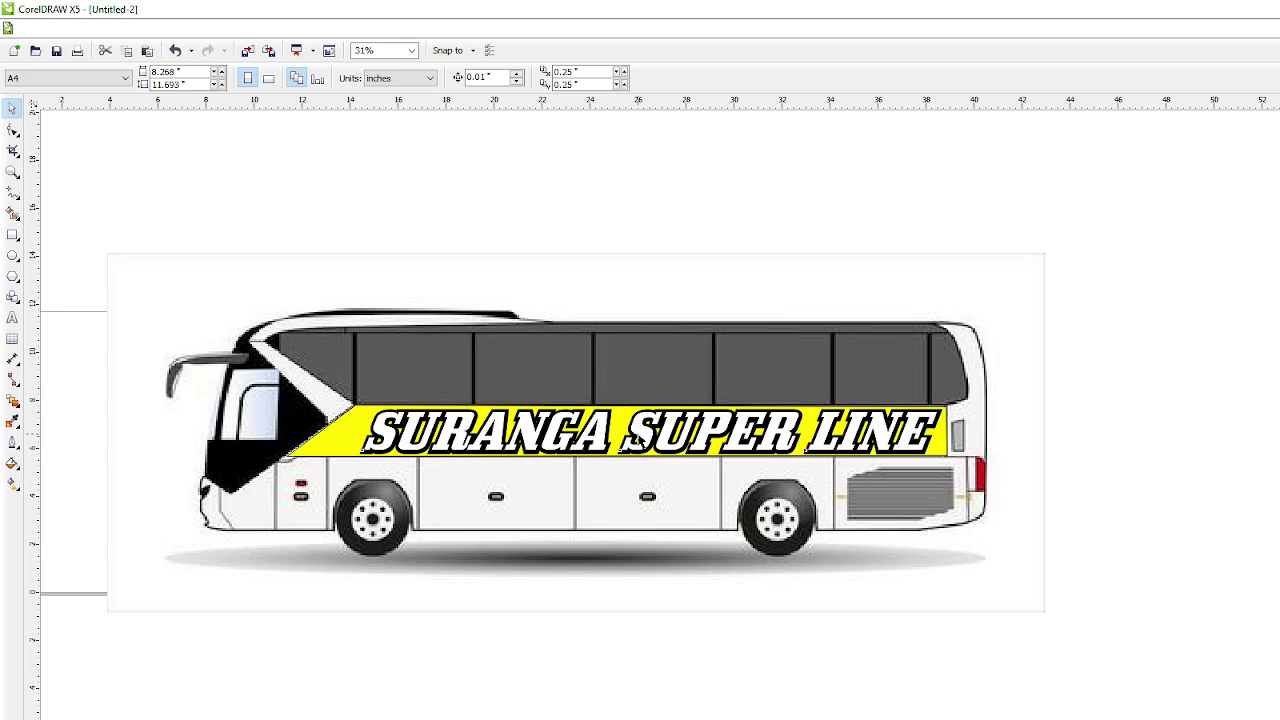
Step: Place a copy of the white lettering just below the bus picture and fill the copy red
drag(632, 443, 611, 643)
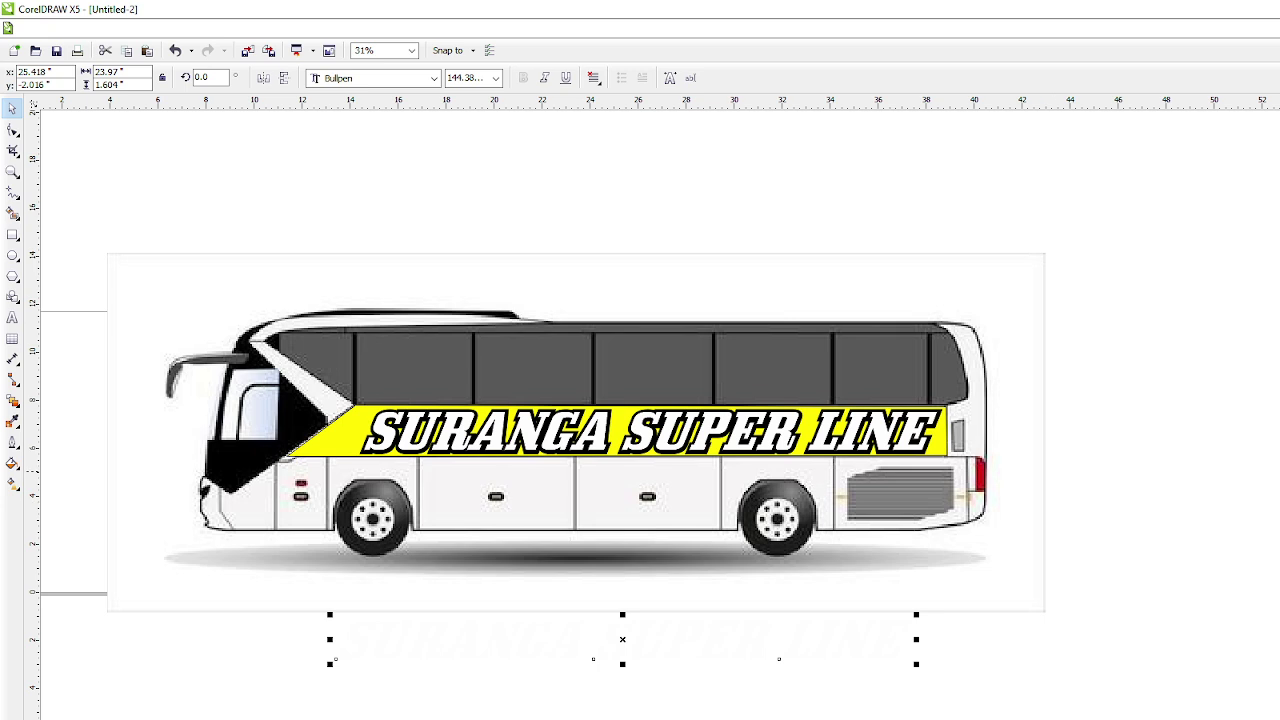
click(1279, 521)
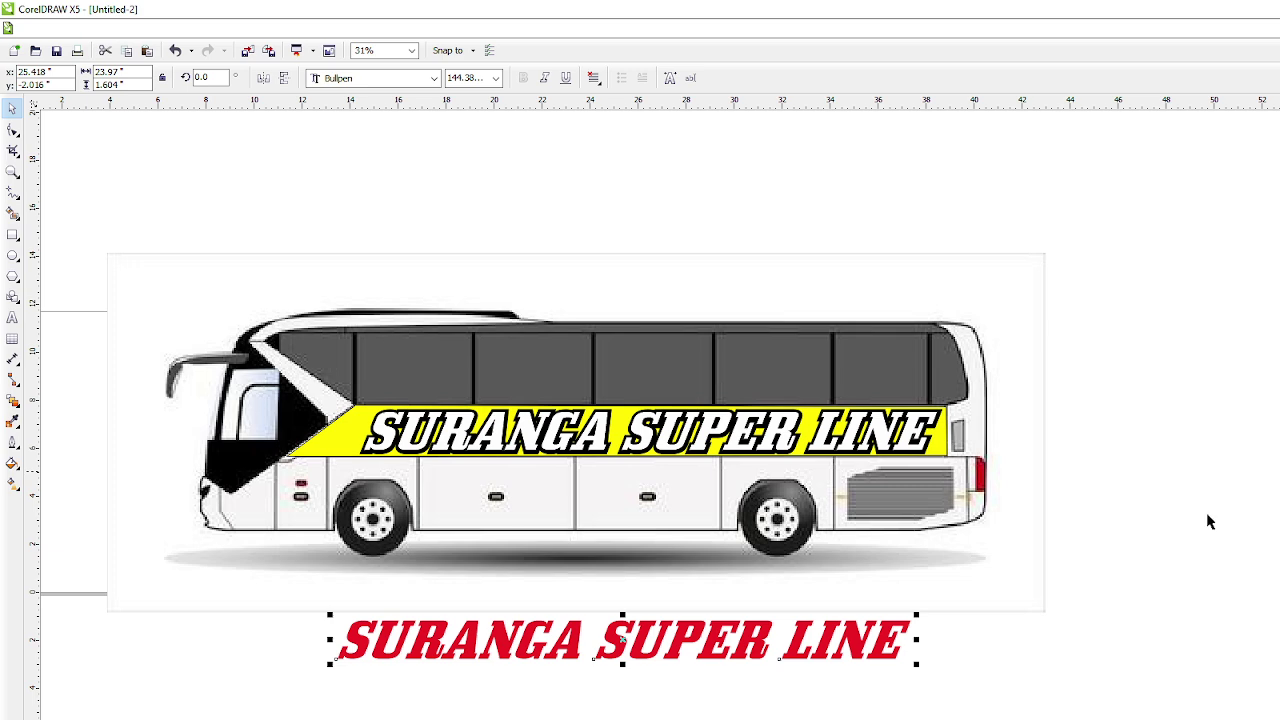
Step: Draw a rectangle about 26.5 by 4.3 in over the lower half of the red lettering and nudge it slightly up
click(14, 236)
drag(297, 719, 935, 639)
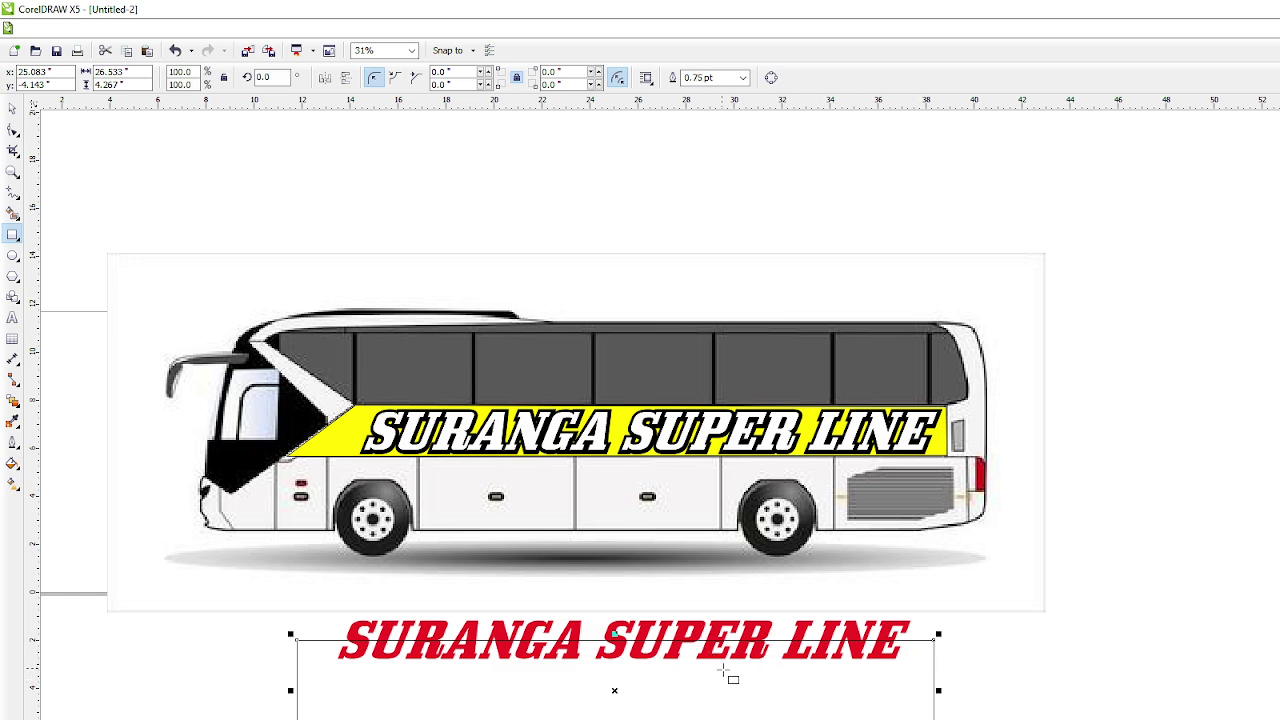
key(Up)
key(Up)
key(Up)
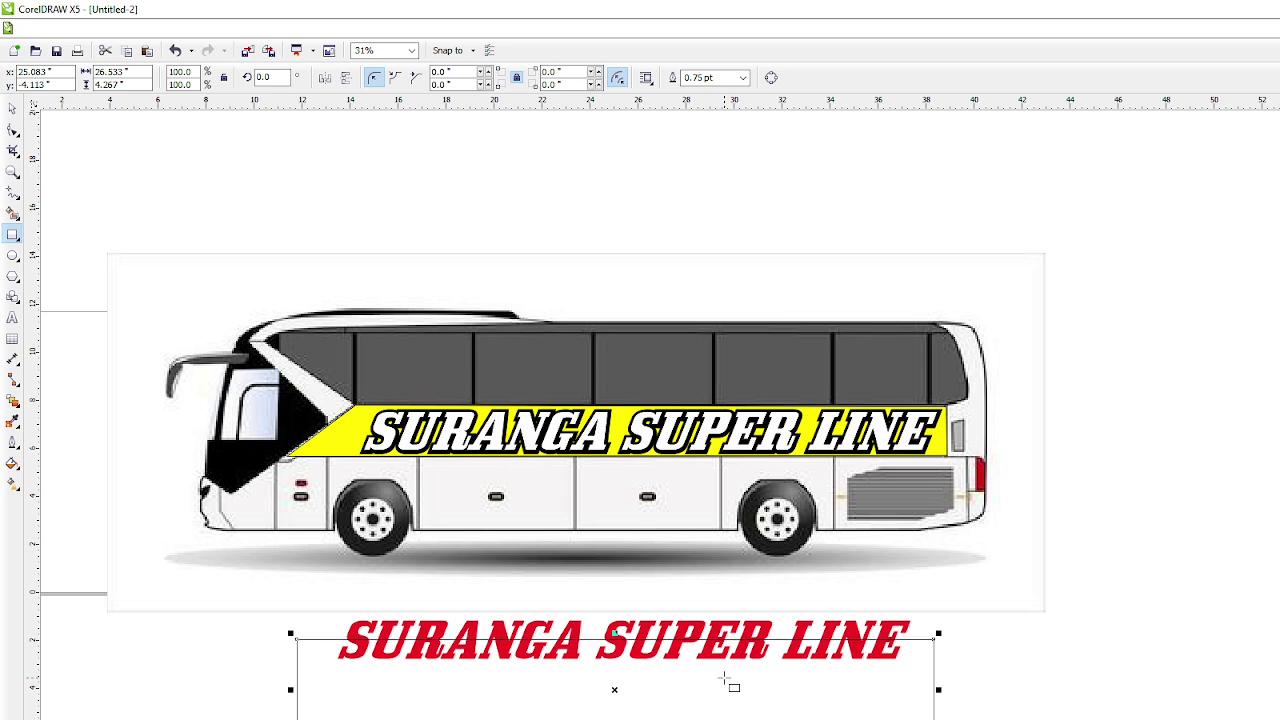
key(Up)
Step: Undo the accidental bus picture move, intersect the red lettering with the rectangle, and delete the rectangle
click(13, 114)
drag(256, 596, 300, 568)
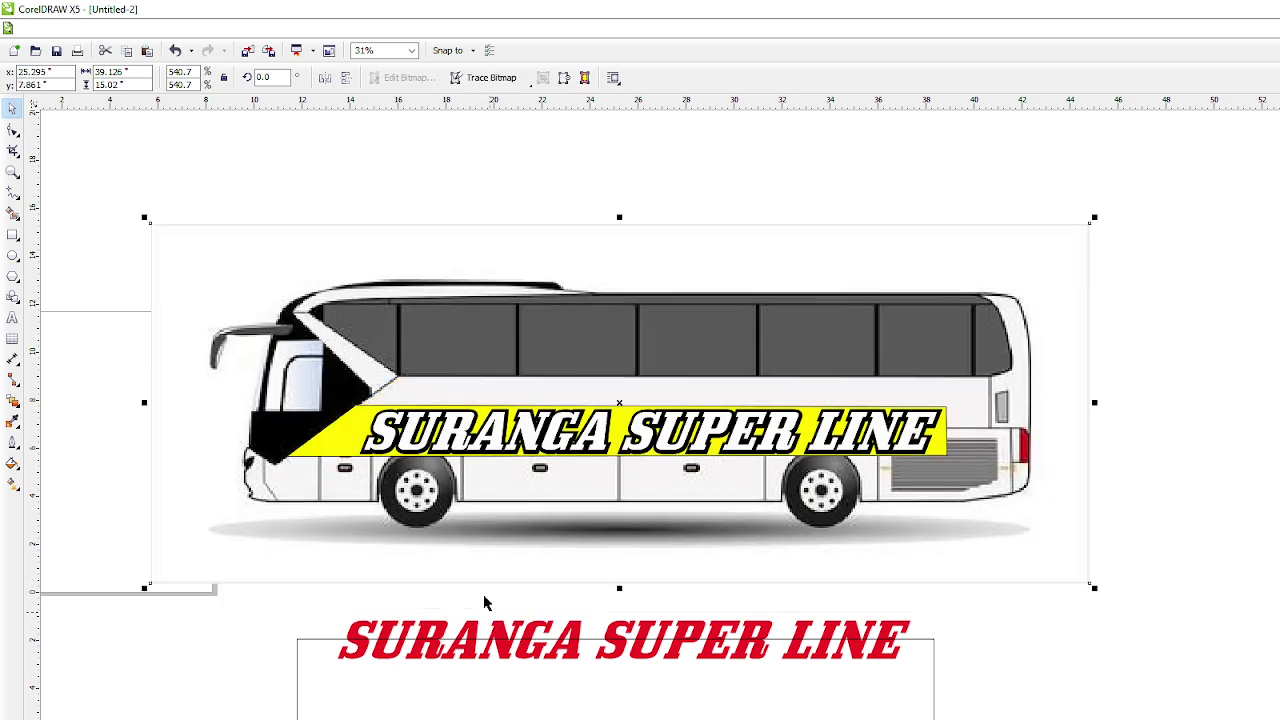
click(175, 50)
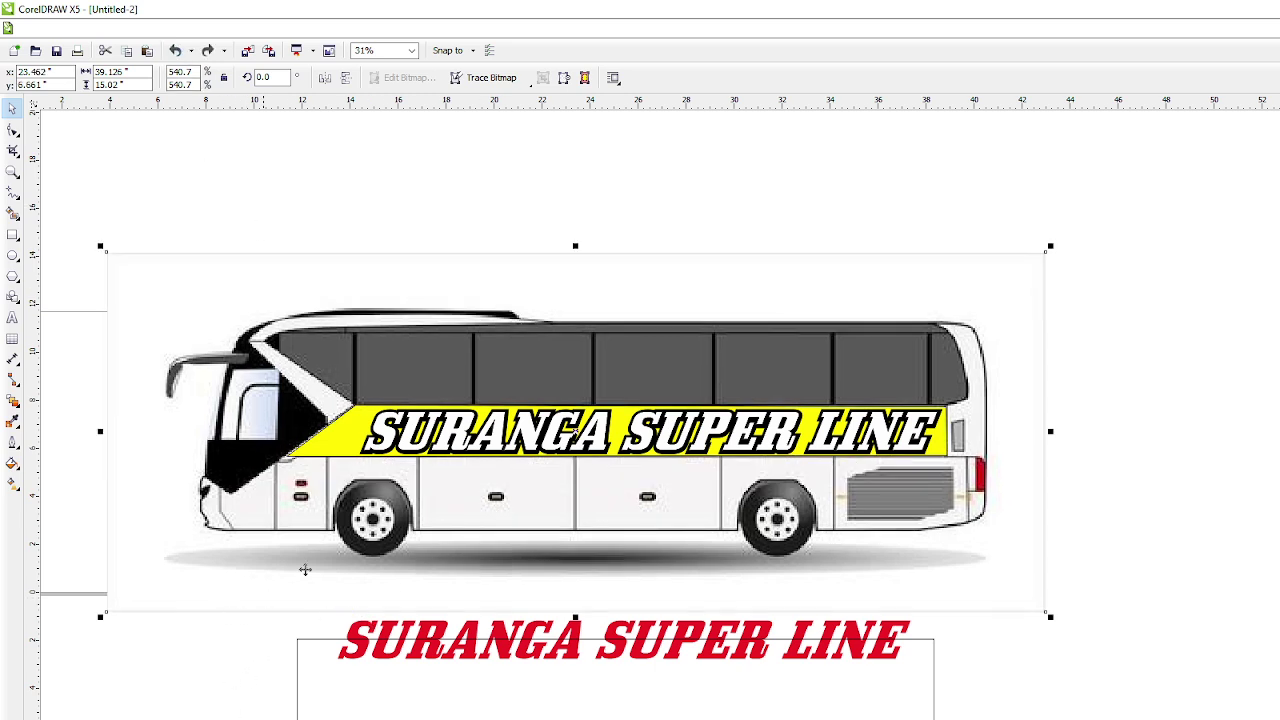
scroll(380, 530, down, 2)
drag(297, 711, 713, 563)
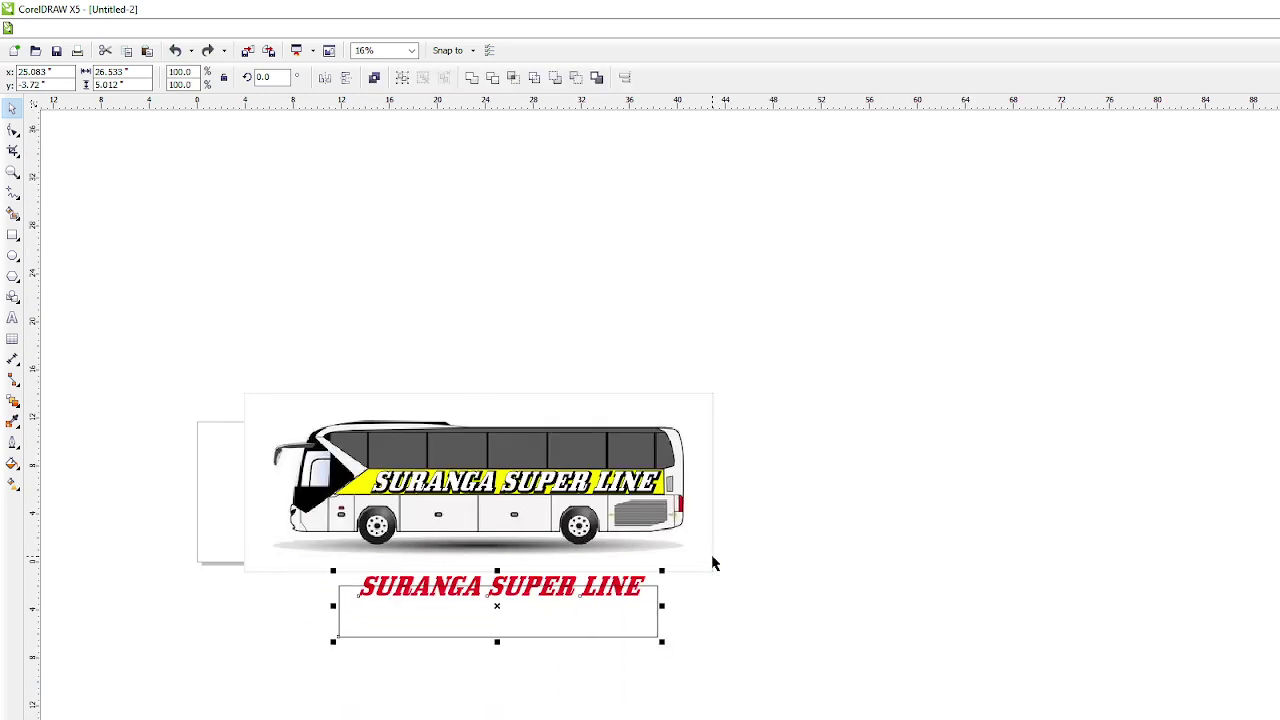
click(514, 80)
click(376, 619)
key(Delete)
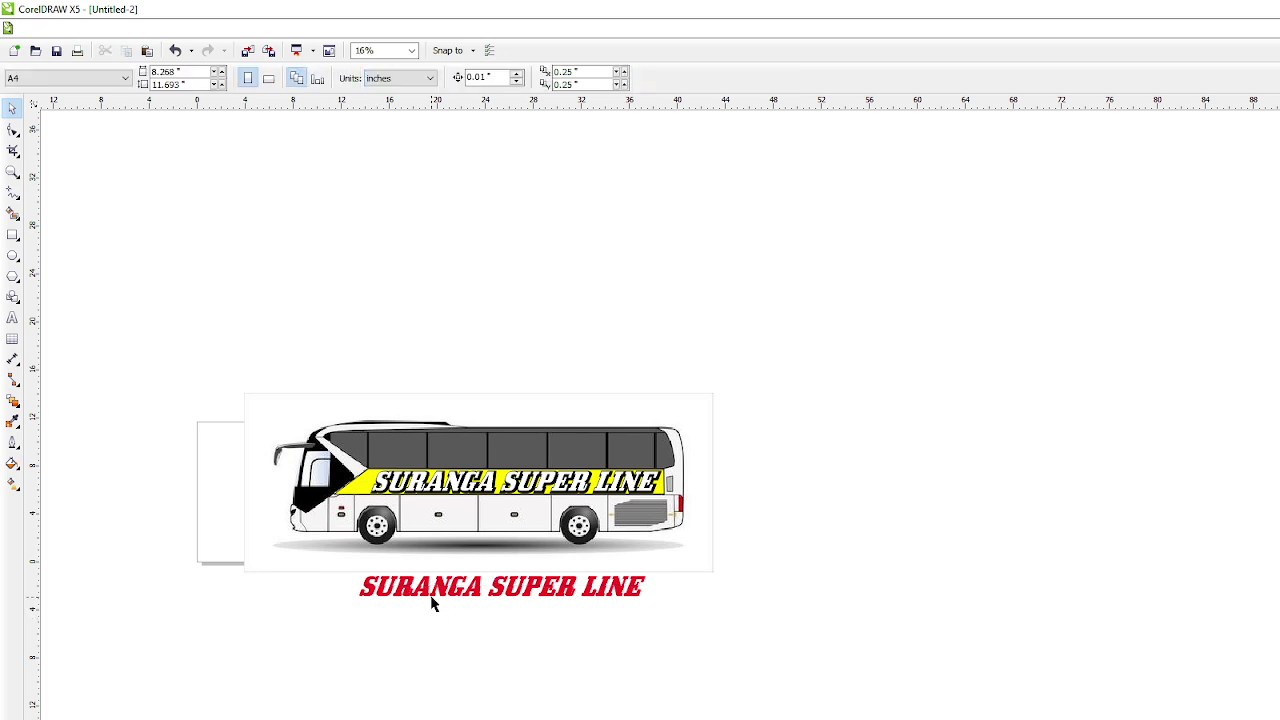
Step: Move the intersected lower-half piece below the full red lettering and delete the full red lettering
mouse_move(432, 600)
mouse_down()
mouse_move(421, 656)
mouse_move(443, 603)
mouse_up()
click(443, 603)
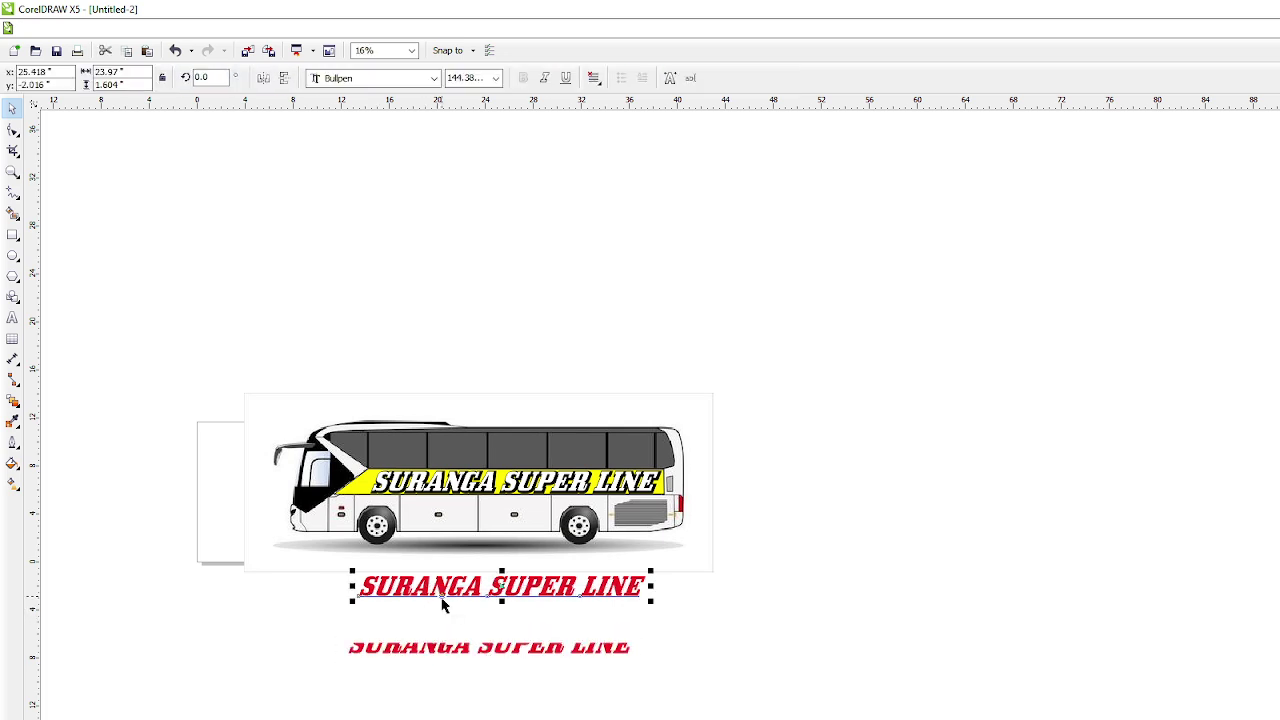
key(Delete)
Step: Move the red lower-half piece onto the bus lettering and nudge it left and down to cover the lower half of the white letters
drag(440, 655, 468, 496)
scroll(462, 500, up, 4)
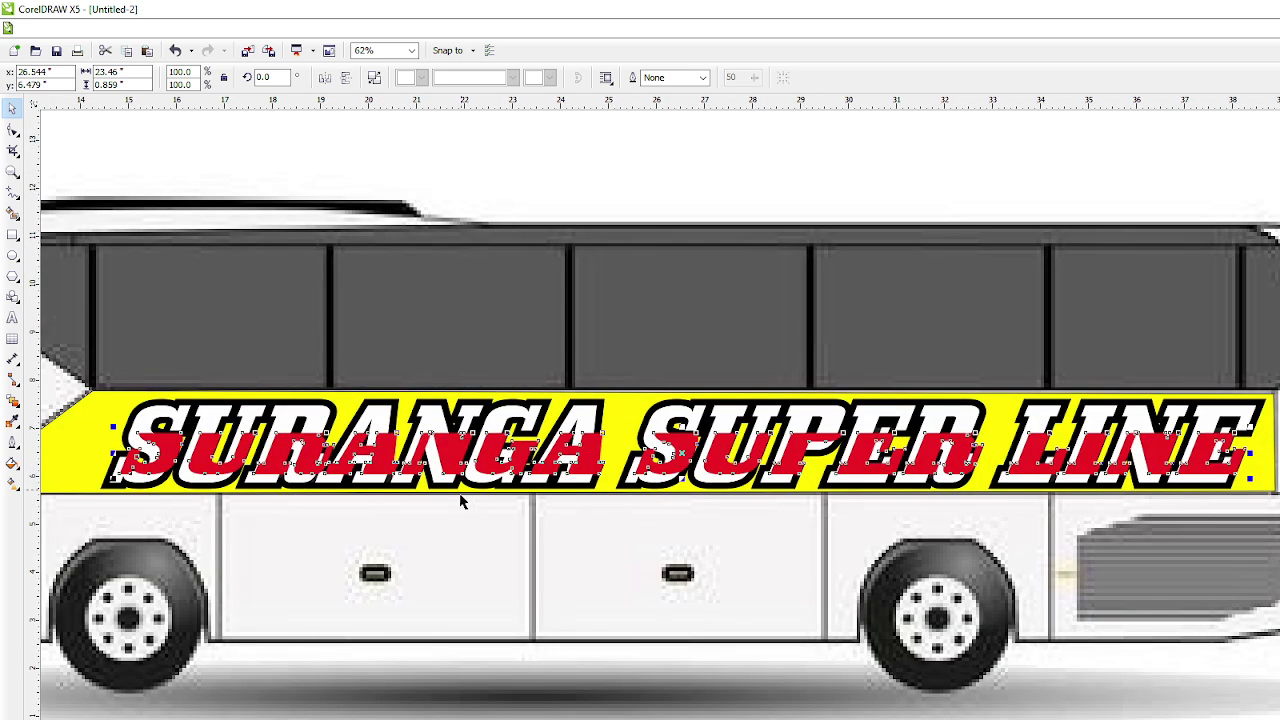
key(Left)
key(Left)
key(Left)
key(Left)
key(Left)
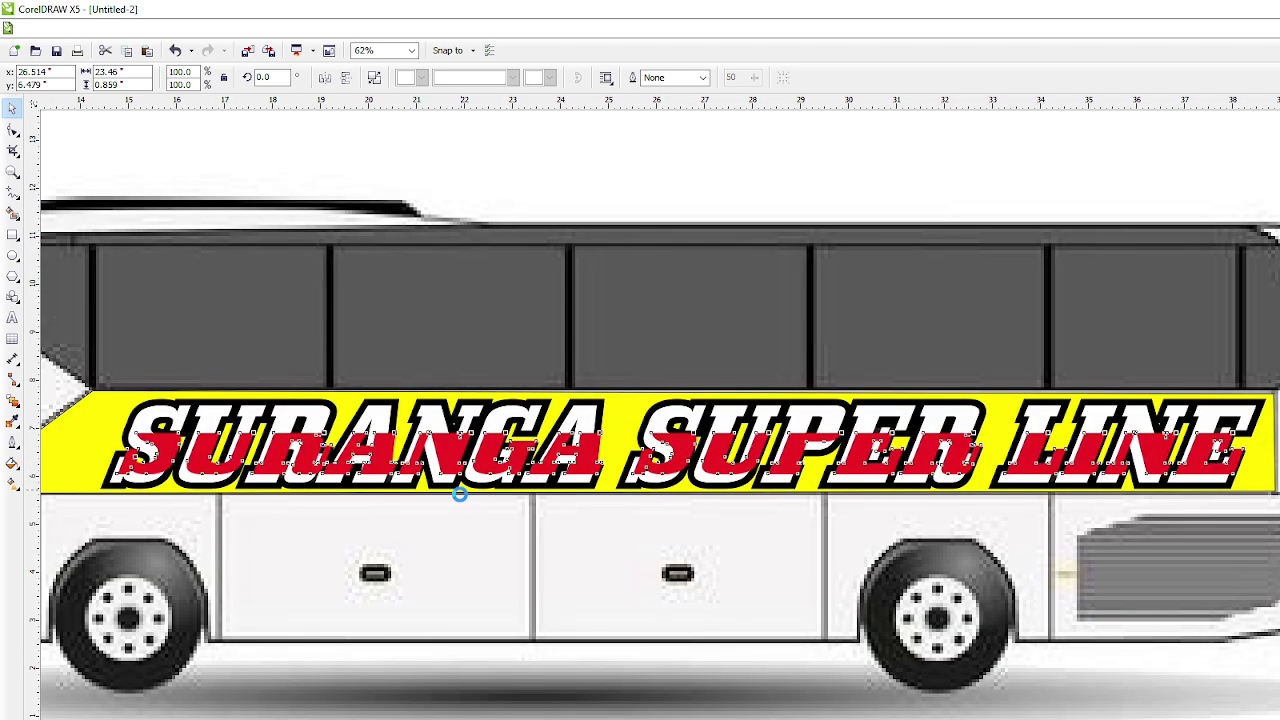
key(Left)
key(Left)
key(Left)
key(Left)
key(Left)
key(Down)
key(Left)
key(Left)
key(Left)
key(Left)
key(Left)
key(Left)
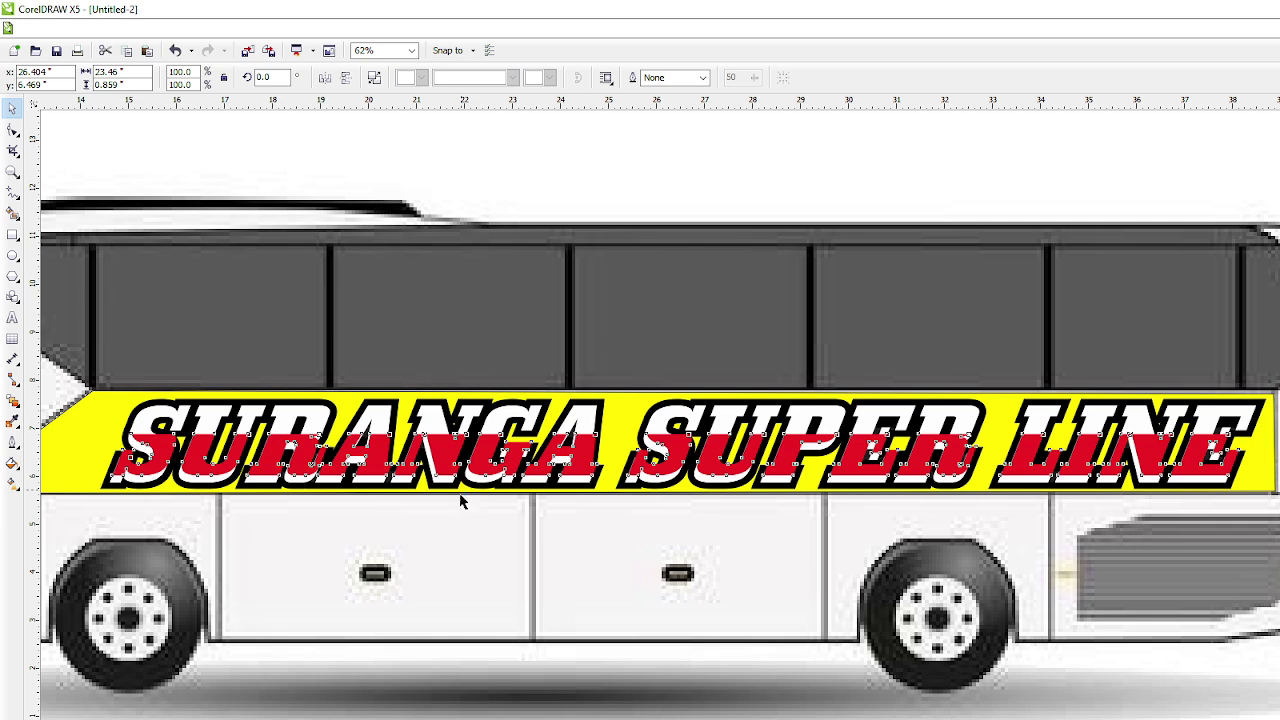
key(Down)
key(Down)
key(Down)
key(Down)
key(Down)
key(Down)
key(Down)
key(Down)
key(Down)
key(Down)
key(Down)
key(Down)
key(Down)
key(Down)
key(Down)
key(Down)
key(Down)
key(Down)
key(Down)
key(Down)
key(Left)
key(Left)
key(Left)
key(Left)
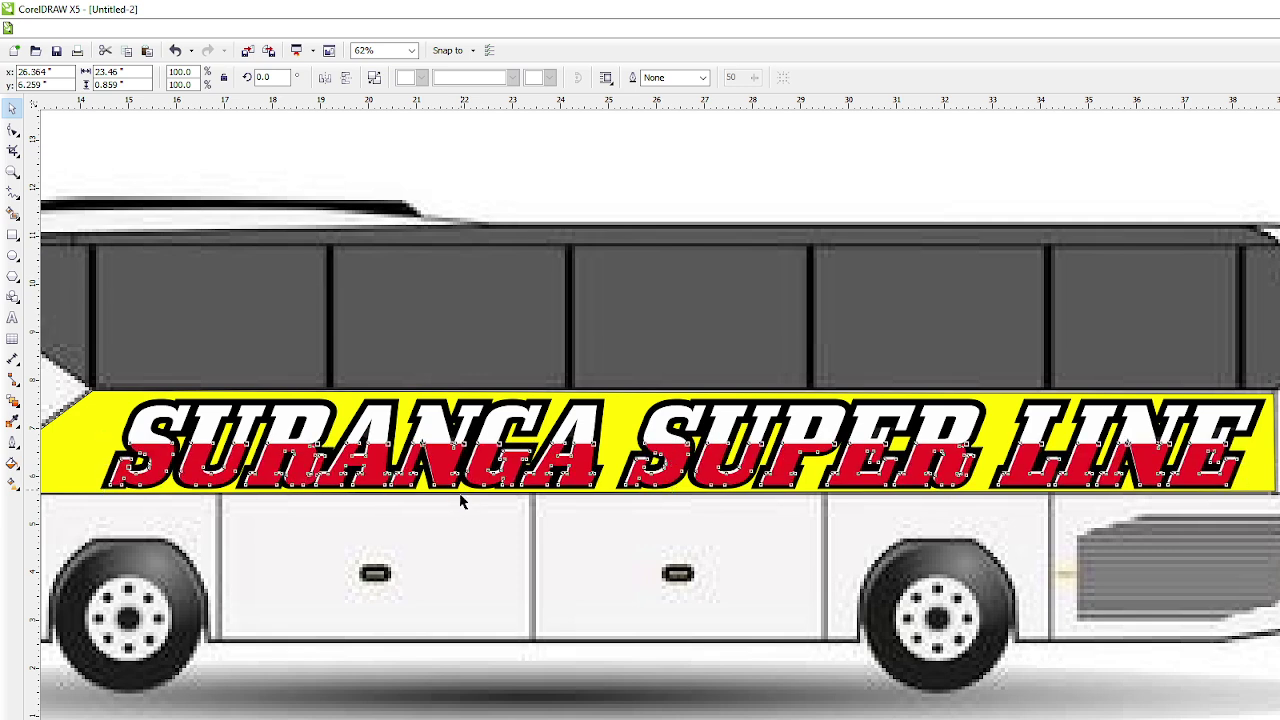
key(Left)
key(Left)
key(Left)
key(Left)
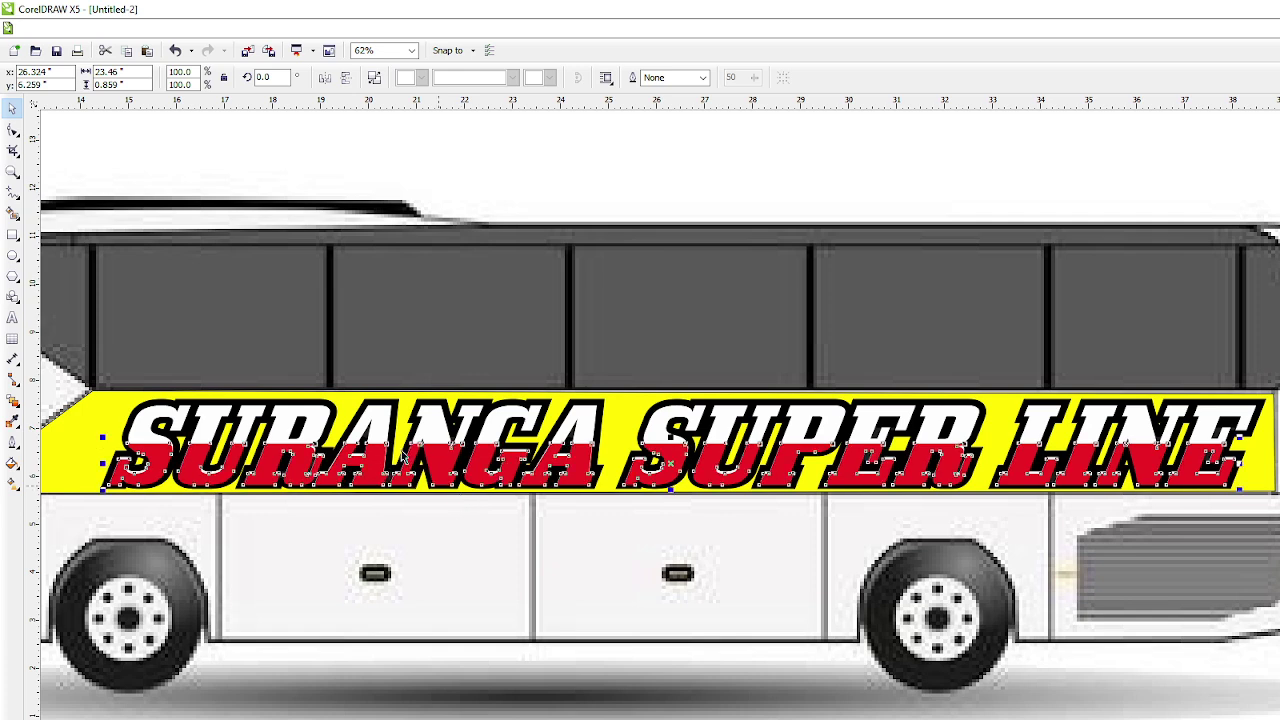
scroll(510, 518, down, 2)
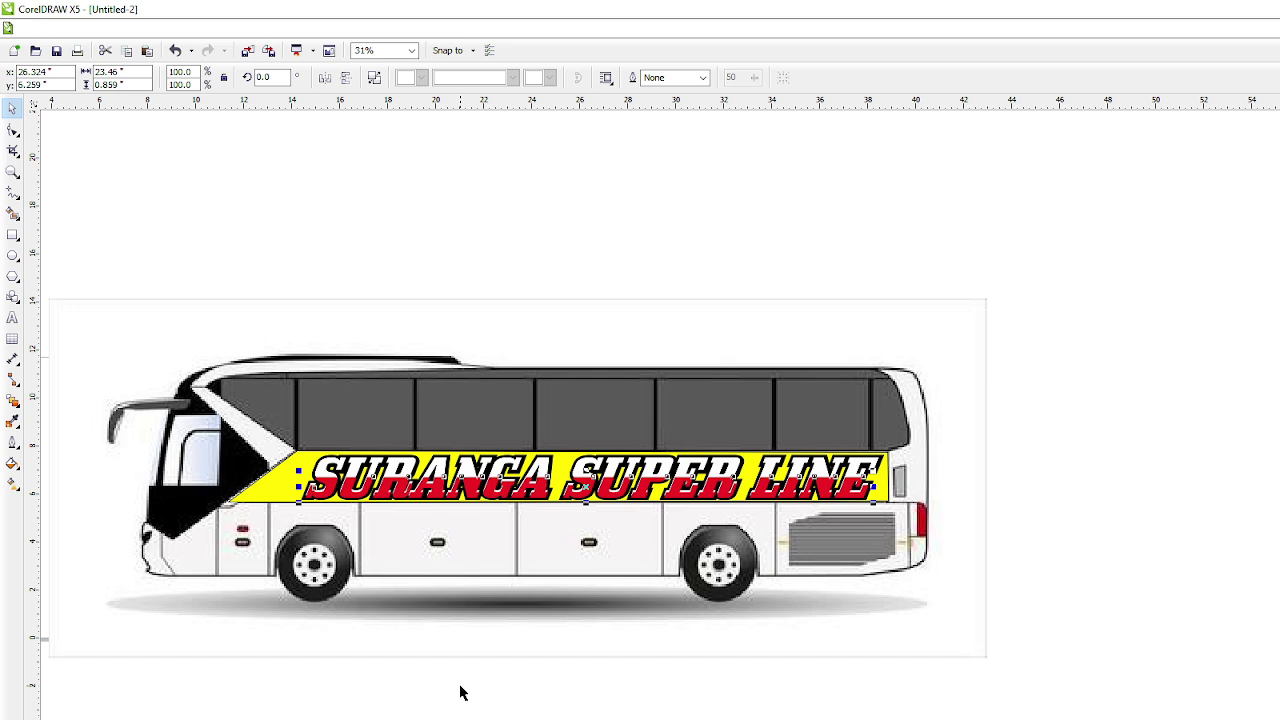
key(Escape)
Step: Fine-tune the red lower-half piece over the white letters, about 0.04 in up and 0.02 in right overall
scroll(610, 660, down, 4)
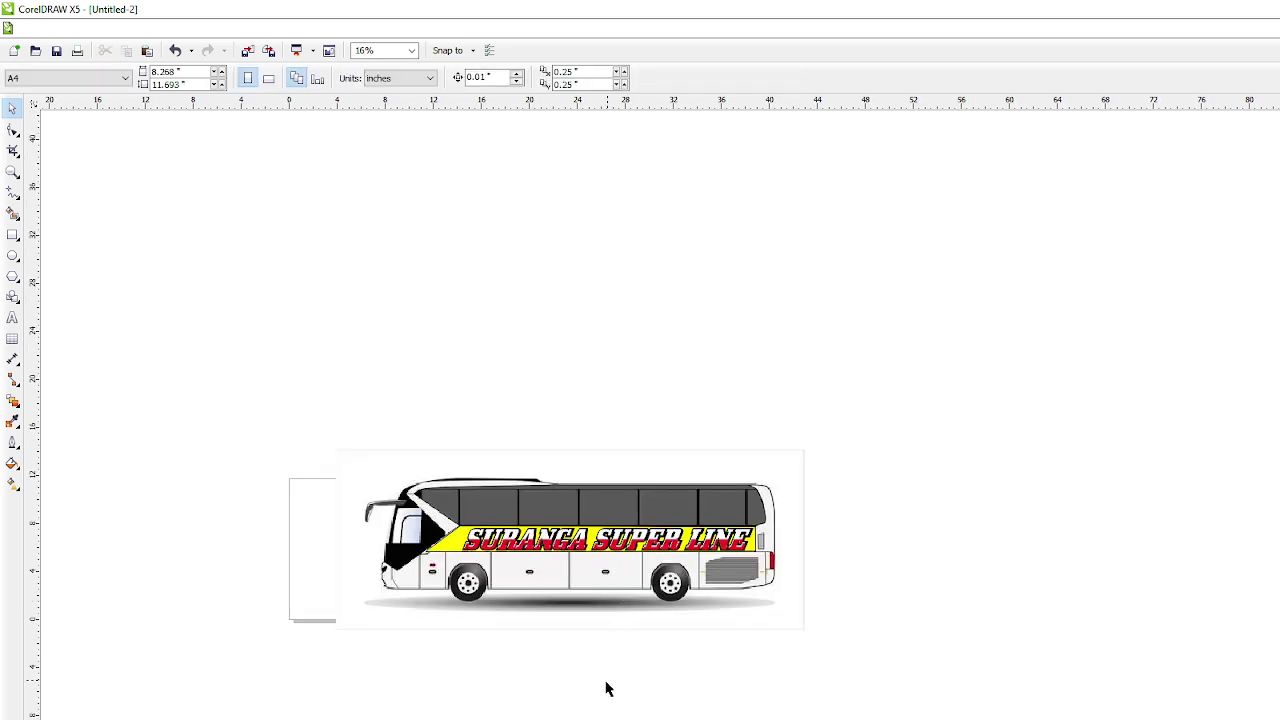
scroll(590, 713, up, 4)
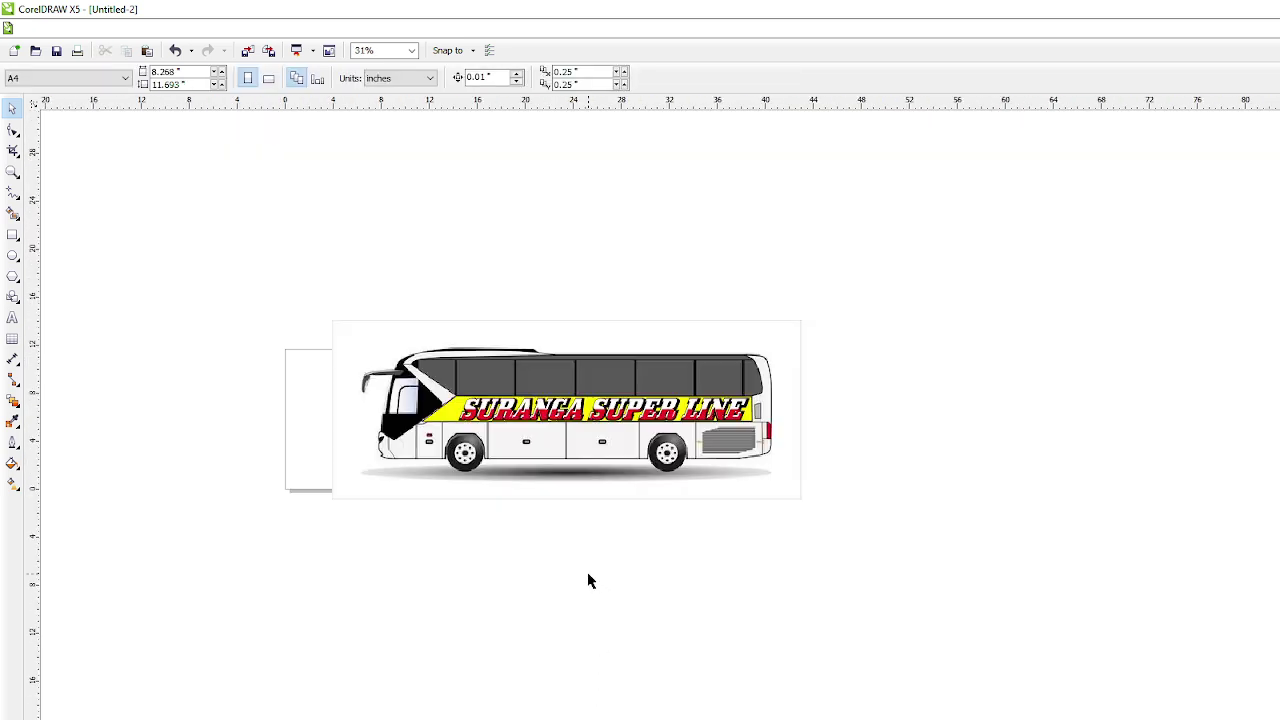
scroll(555, 428, up, 4)
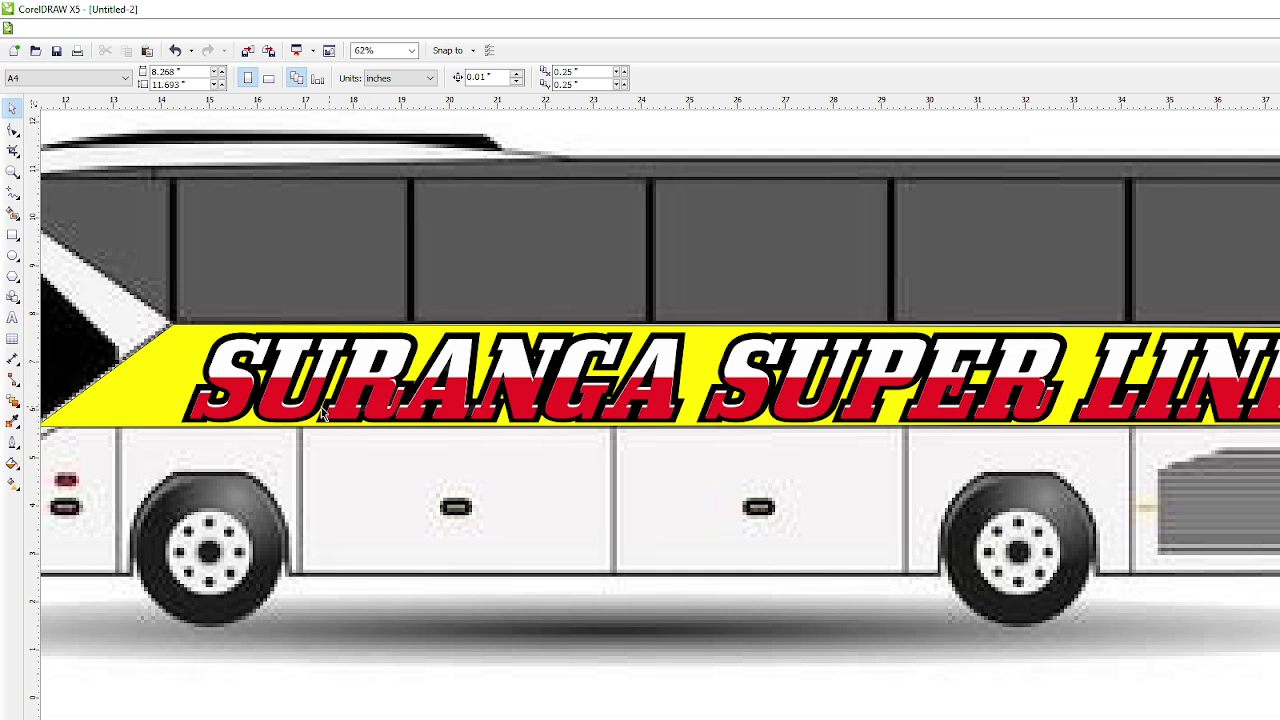
click(287, 420)
key(Left)
key(Left)
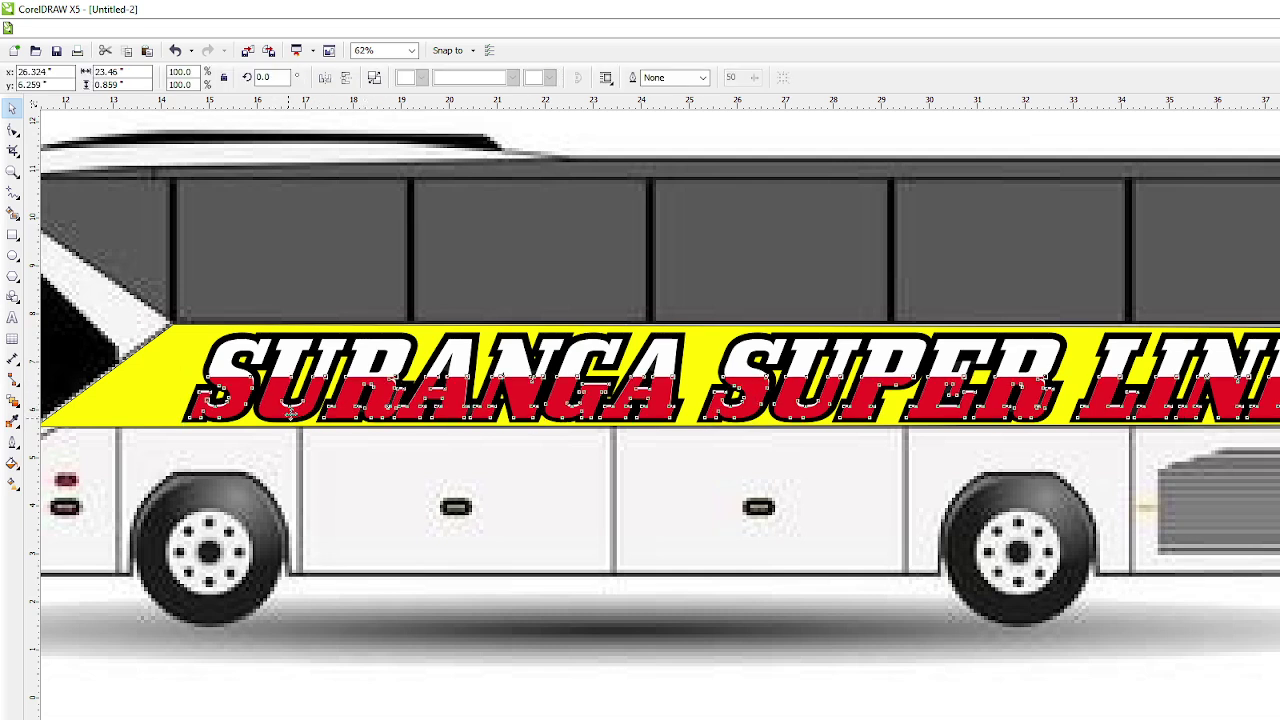
key(Up)
key(Up)
key(Up)
key(Up)
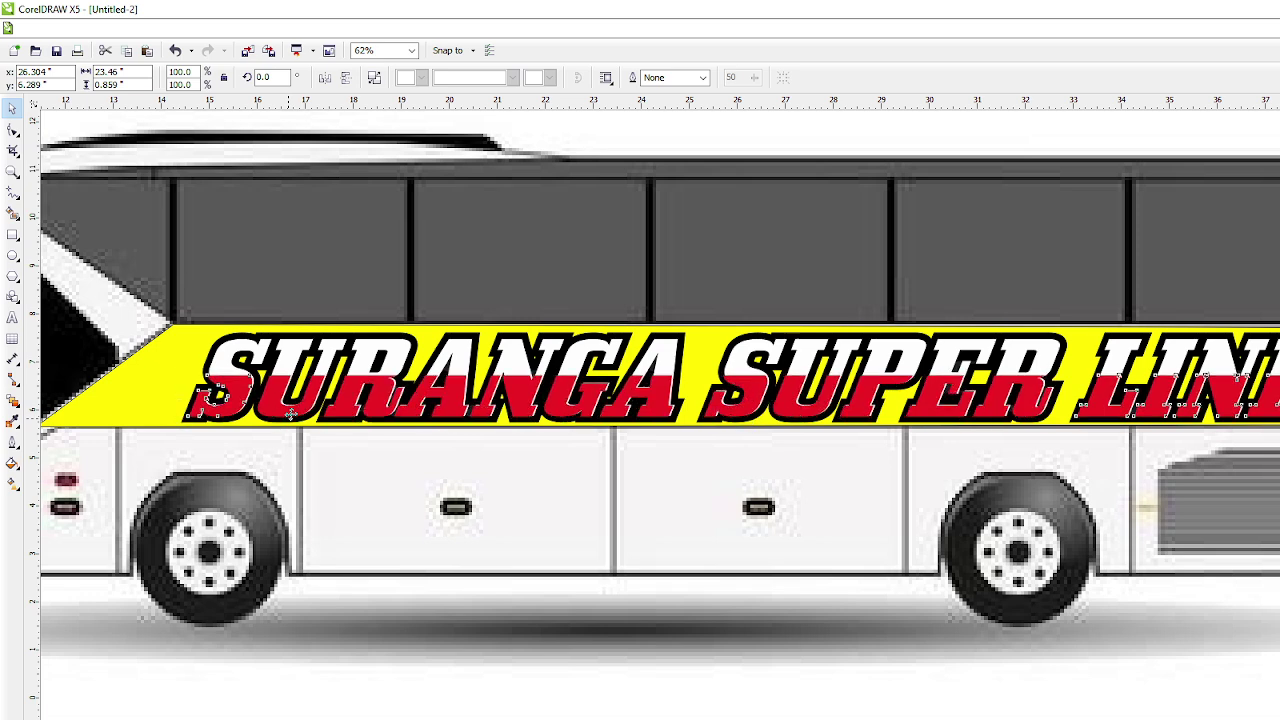
key(Right)
key(Right)
key(Right)
key(Right)
scroll(437, 414, down, 2)
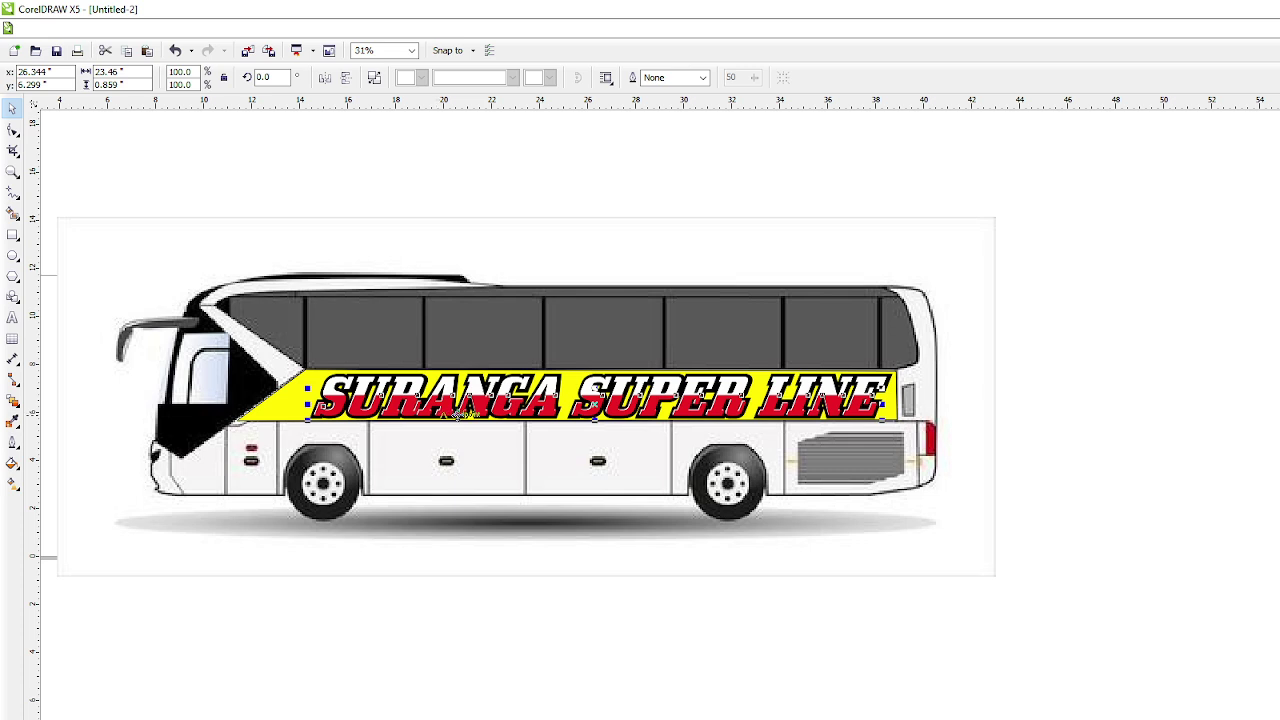
click(632, 600)
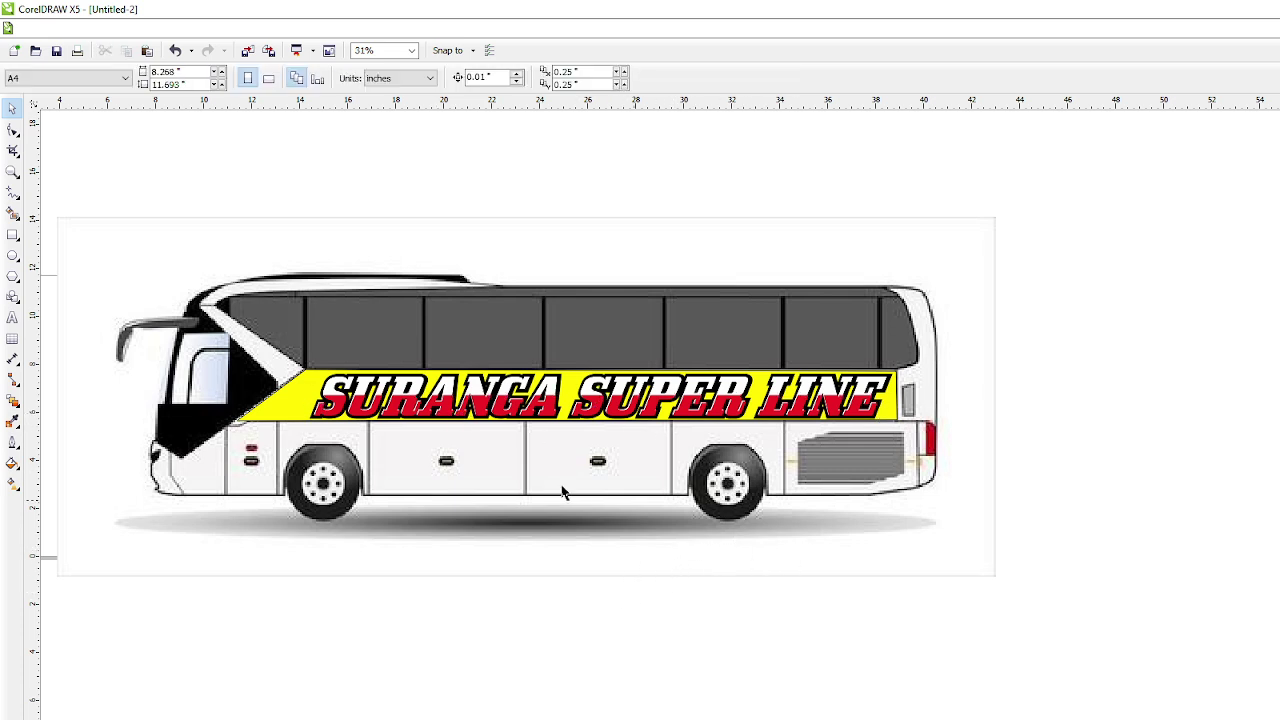
Step: Try a light blue fill on the yellow band behind the lettering, and undo it
click(282, 400)
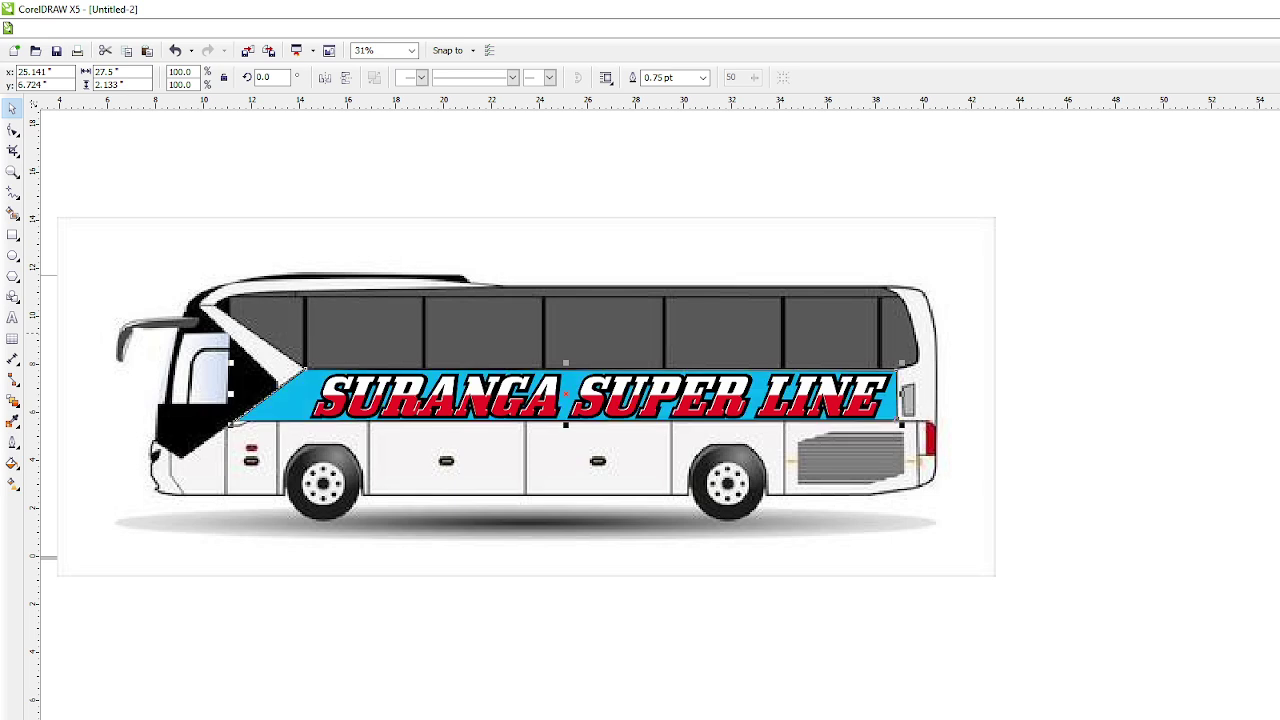
key(ctrl+z)
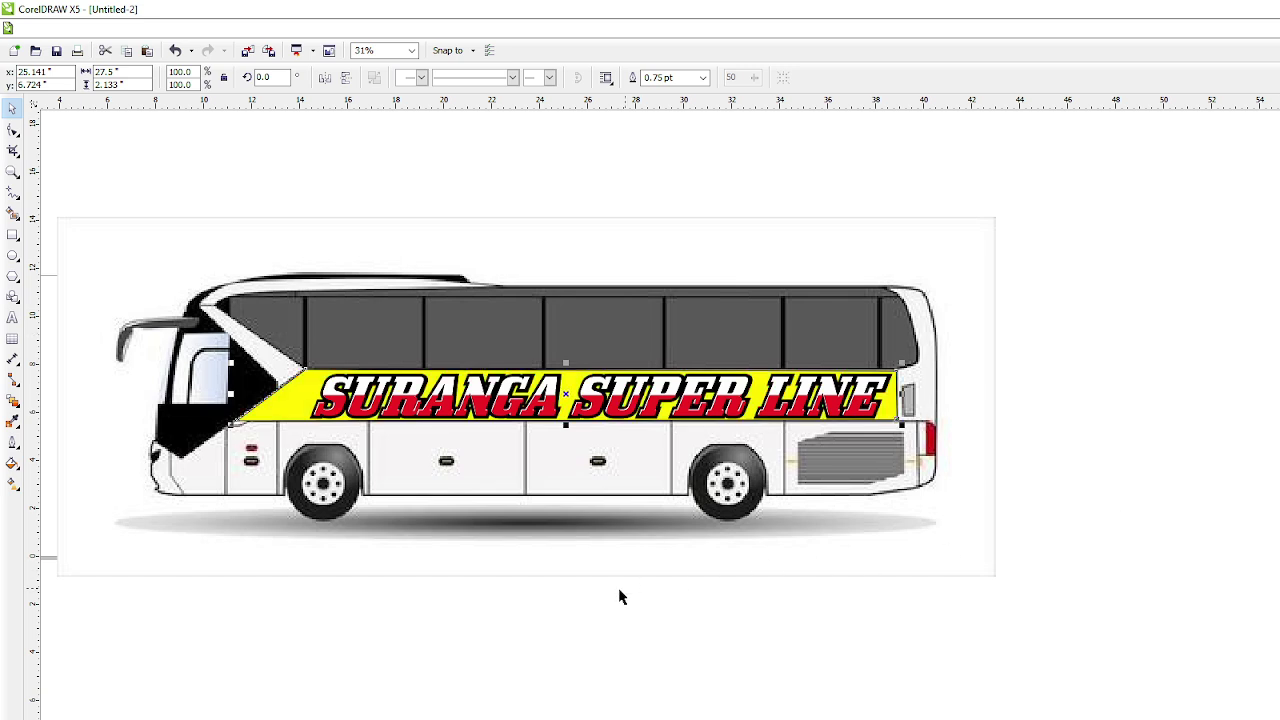
click(617, 597)
Step: Change the fill of the lettering's red lower half to light blue
click(590, 420)
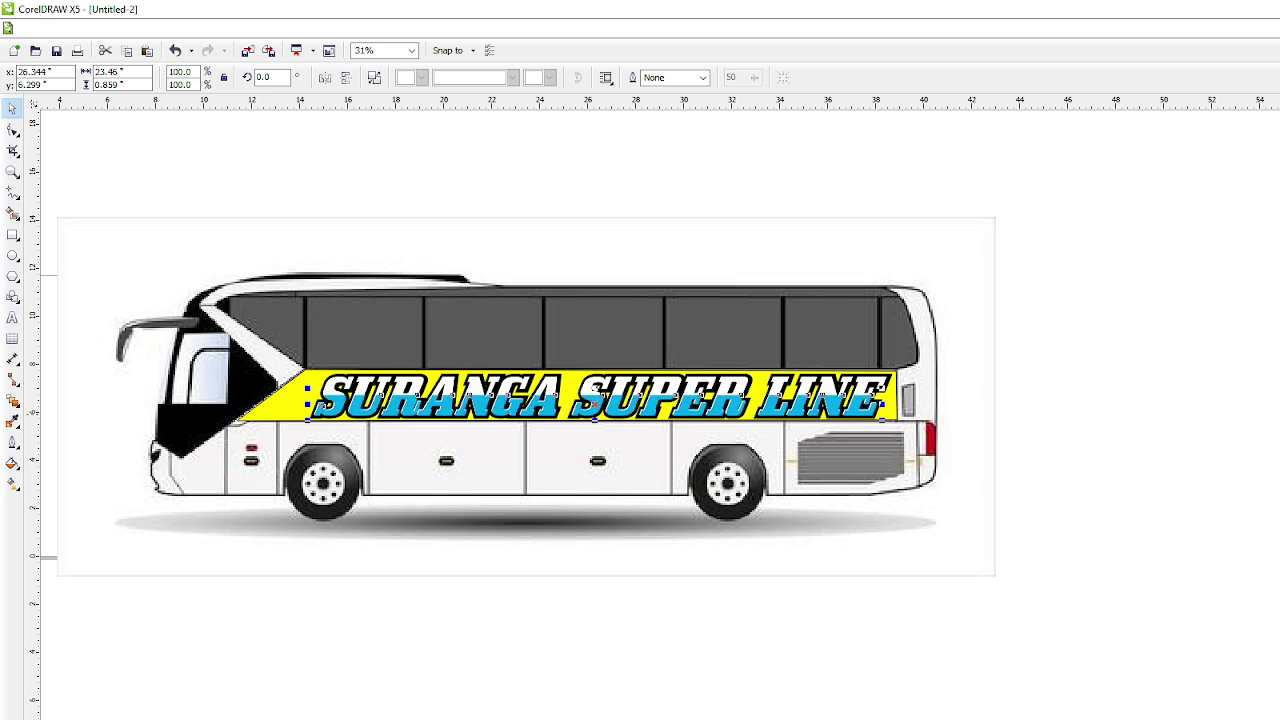
click(943, 620)
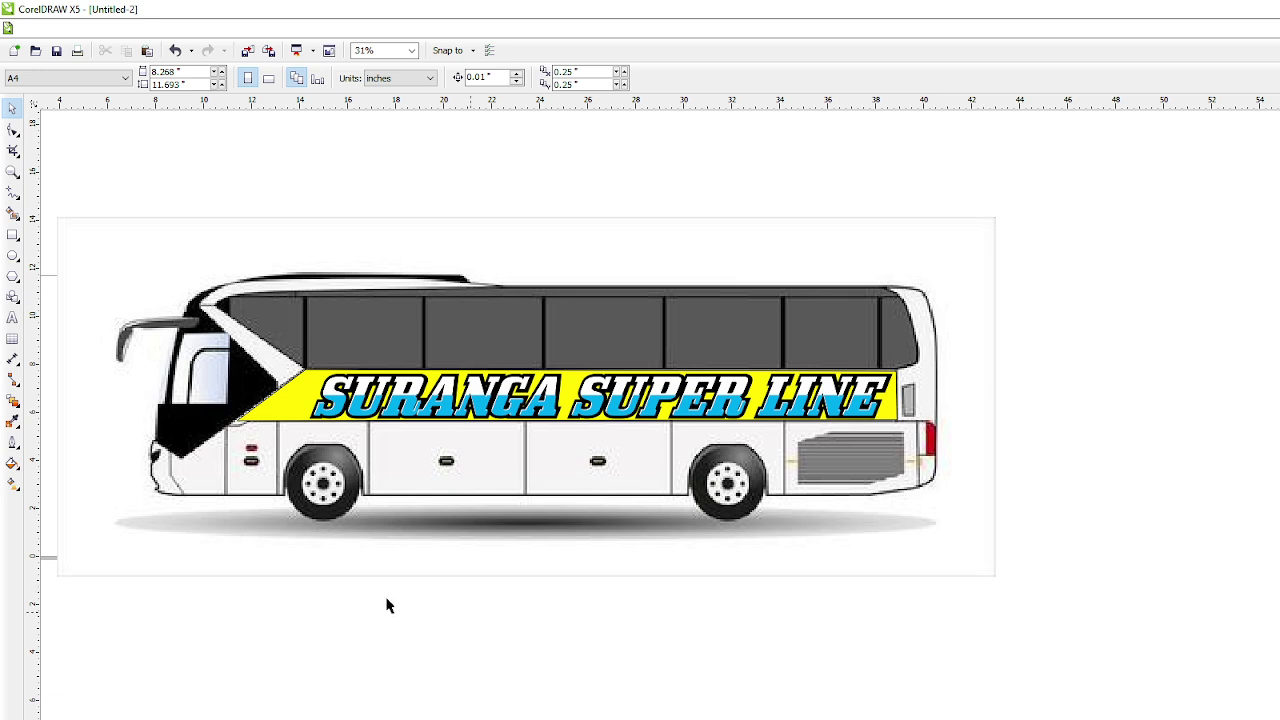